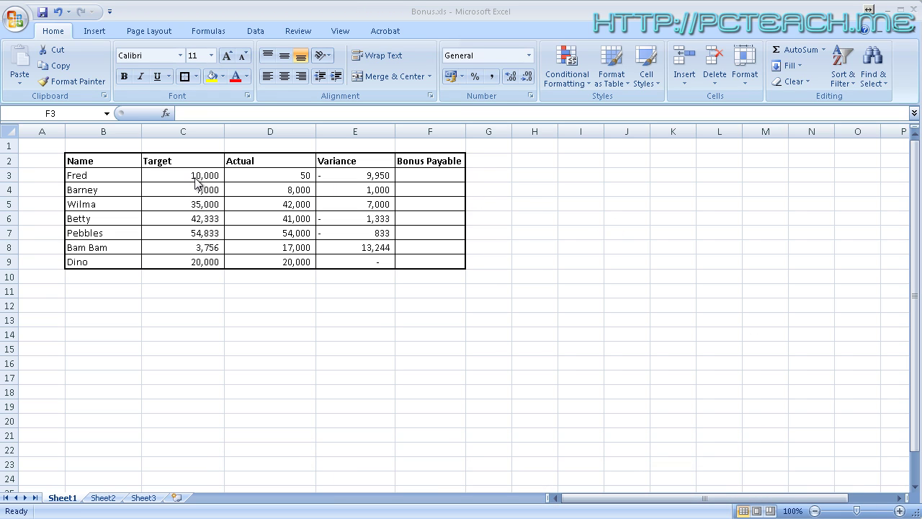
# Examine the target, actual, variance and bonus cells for the first two people in rows 3 and 4
pyautogui.click(261, 179)
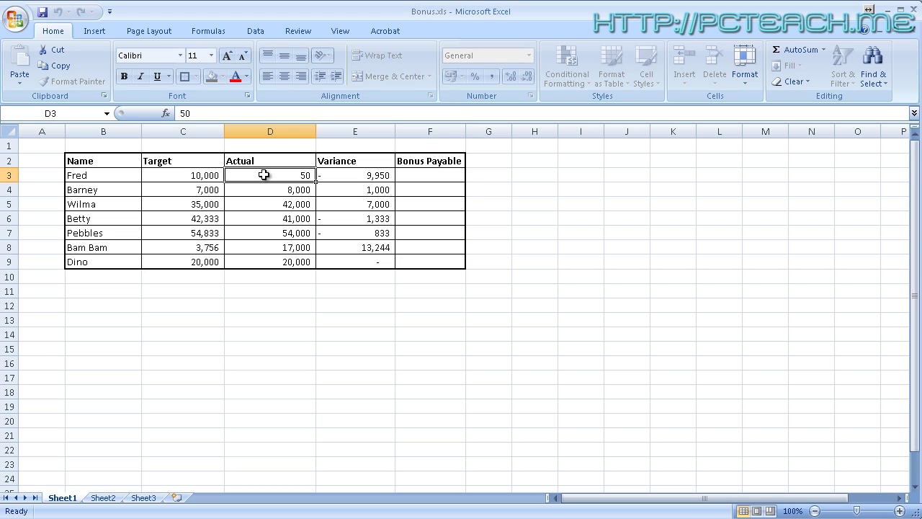
pyautogui.click(187, 177)
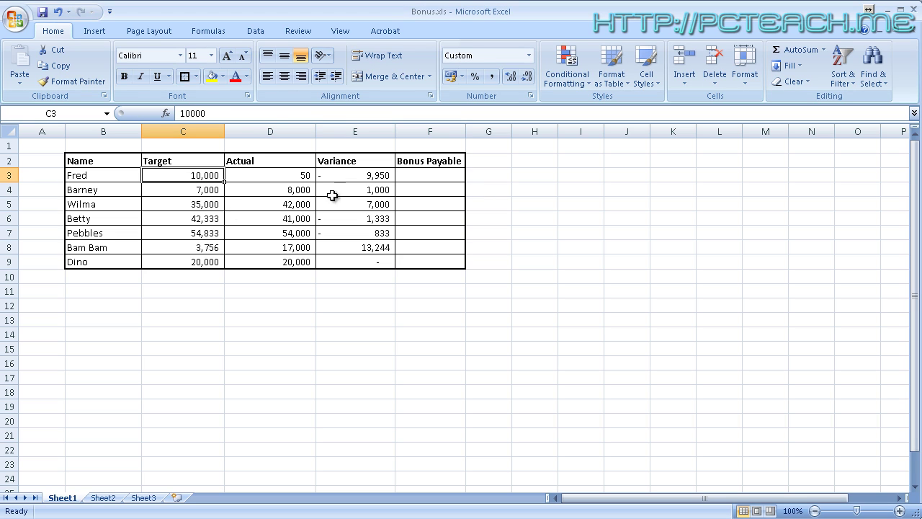
pyautogui.click(428, 177)
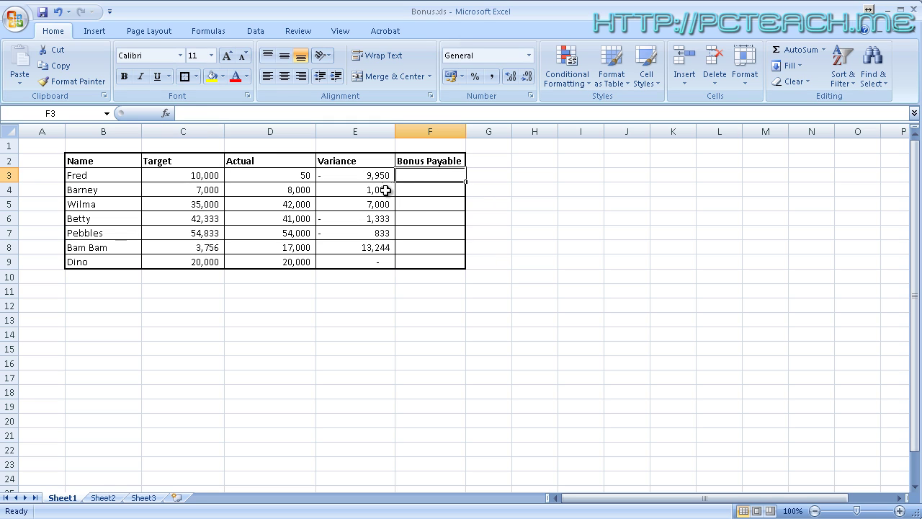
pyautogui.click(109, 177)
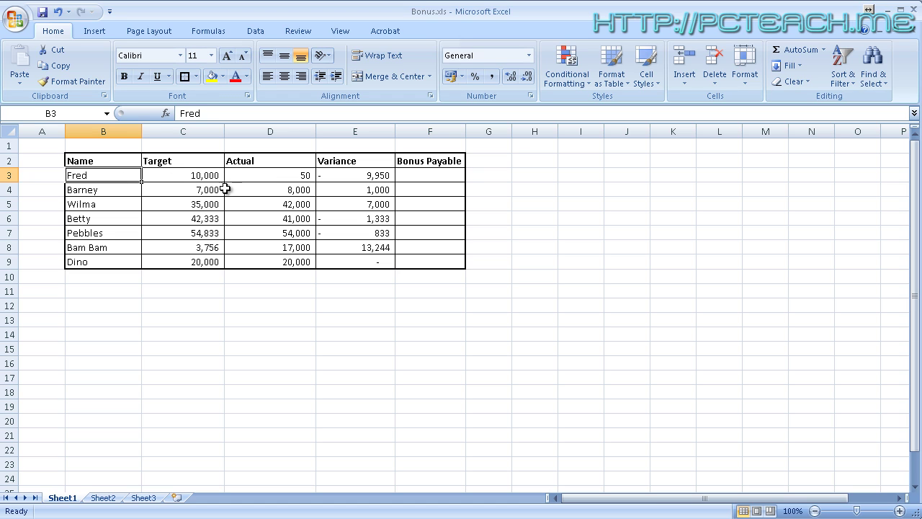
pyautogui.click(183, 177)
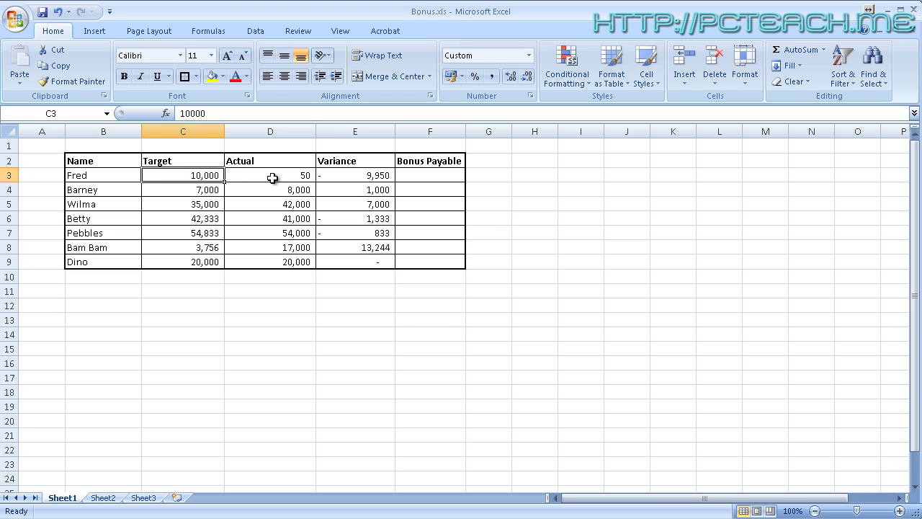
pyautogui.click(271, 178)
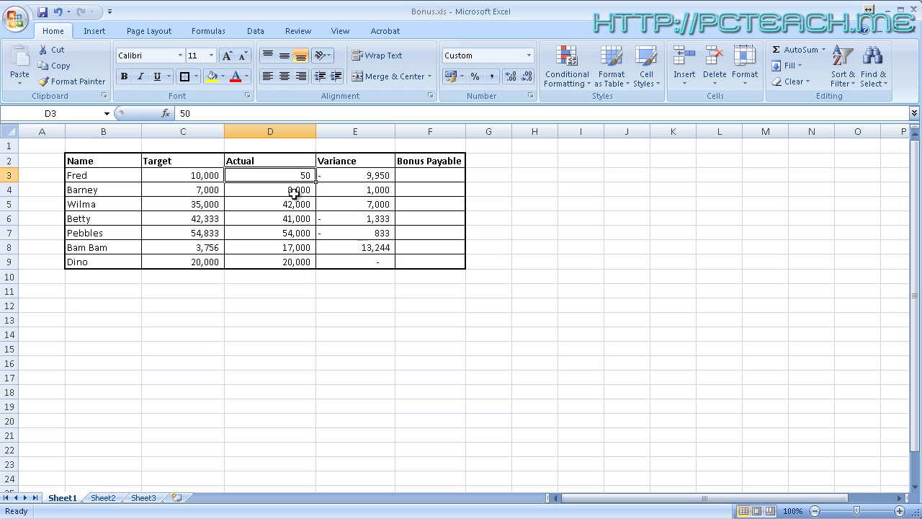
pyautogui.click(367, 179)
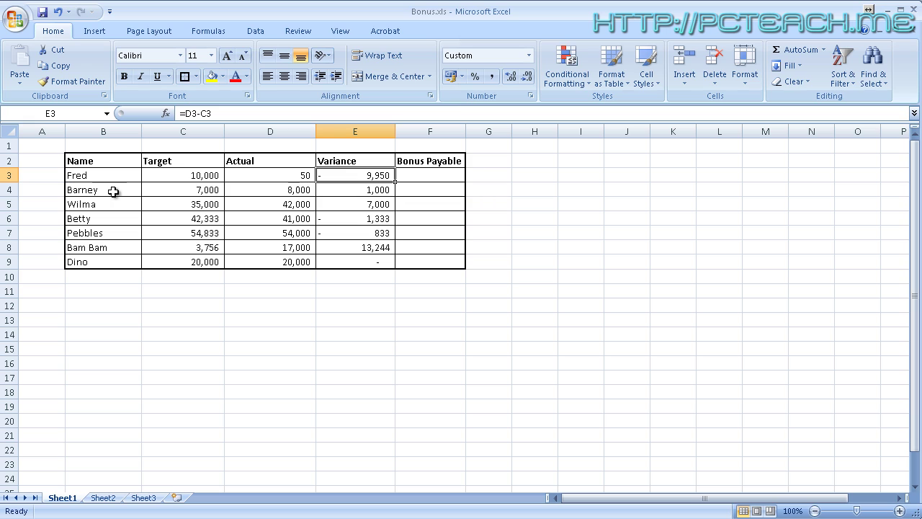
pyautogui.click(205, 190)
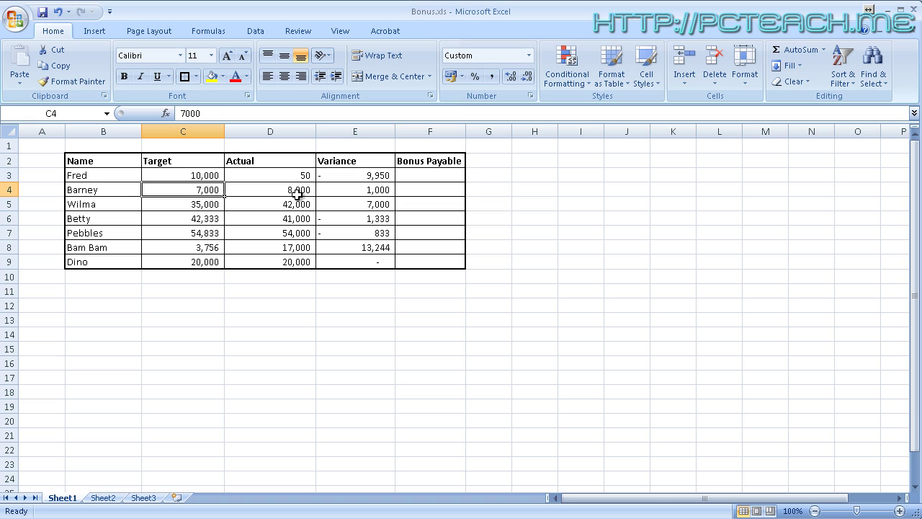
pyautogui.click(363, 193)
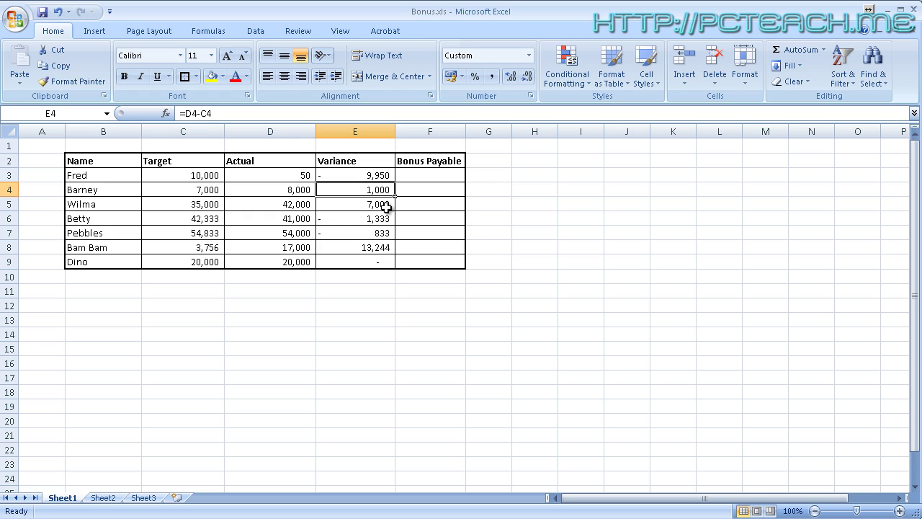
pyautogui.click(421, 191)
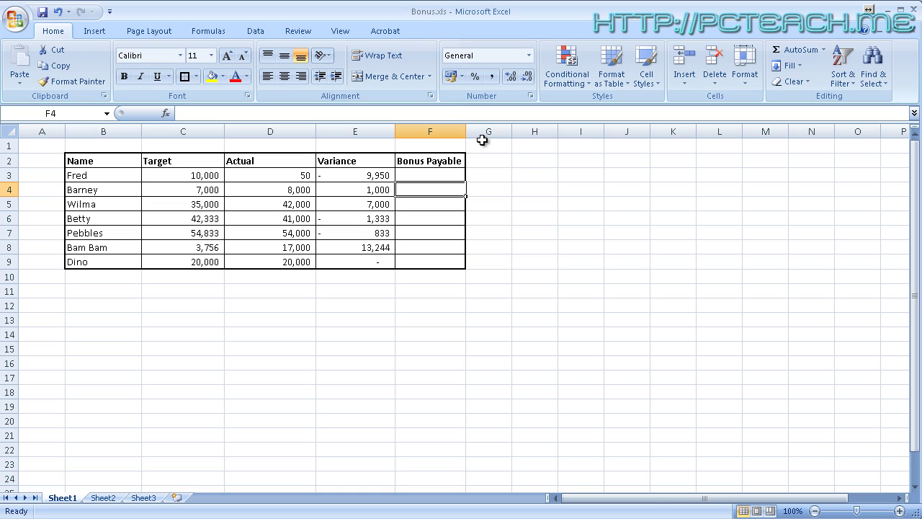
# Enter the logical test =C3=D3 in cell I3 to check whether the first person's target equals the actual
pyautogui.press('Up')
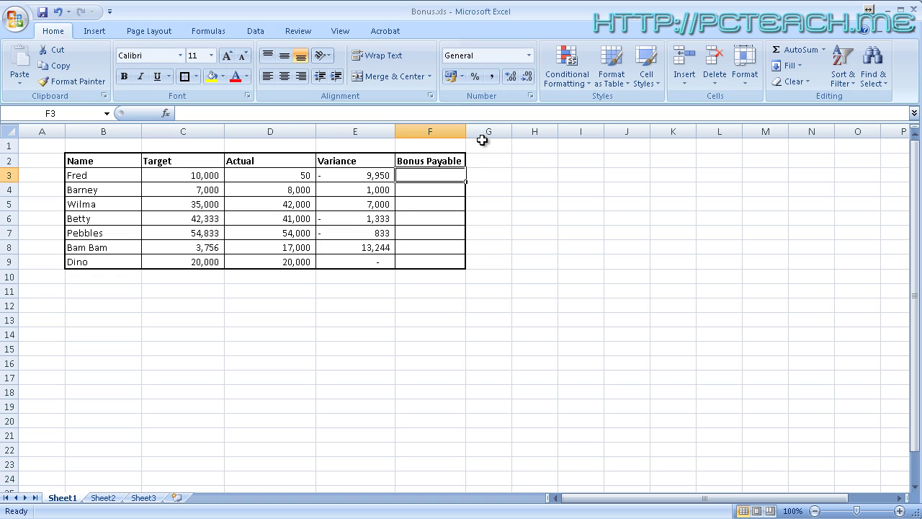
pyautogui.press('Right')
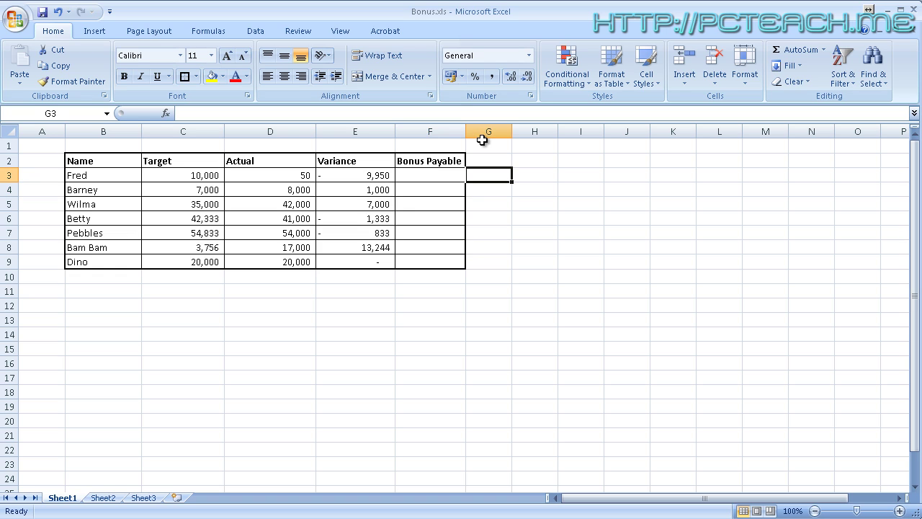
pyautogui.press('Right')
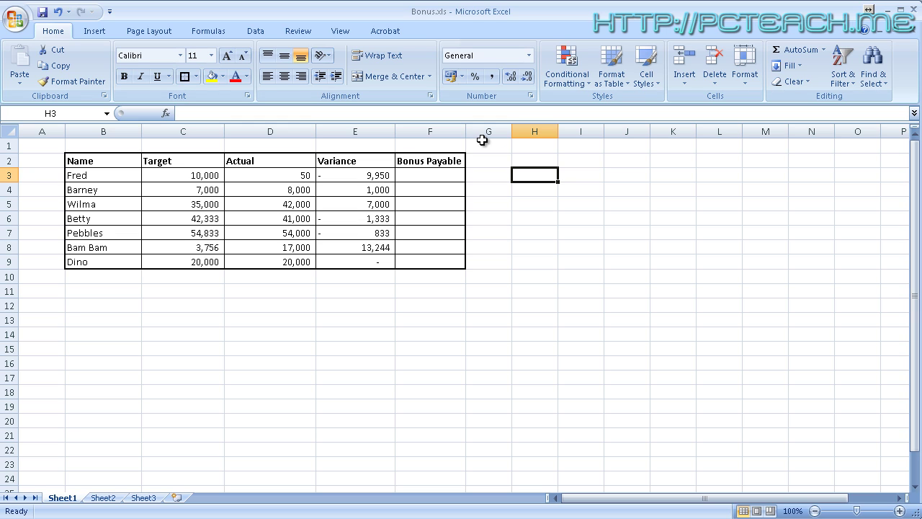
pyautogui.press('Right')
pyautogui.press('Right')
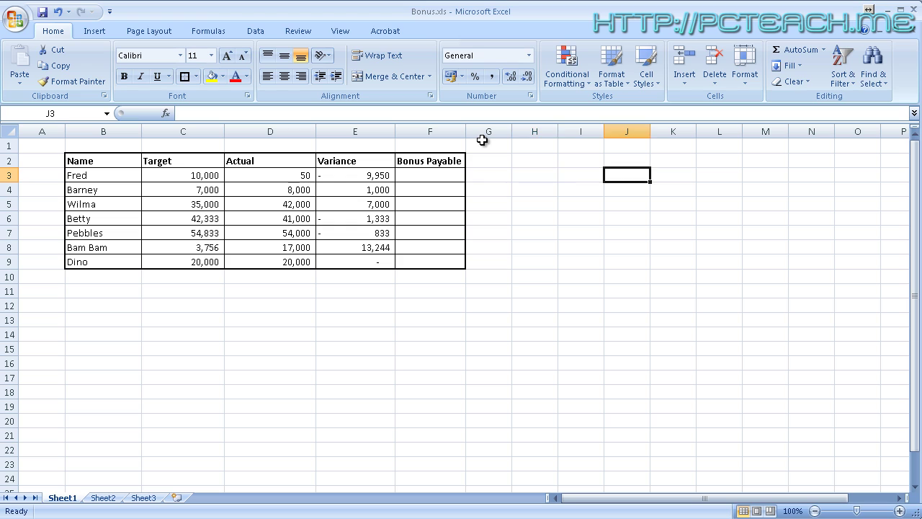
pyautogui.press('Left')
pyautogui.press('Left')
pyautogui.press('Right')
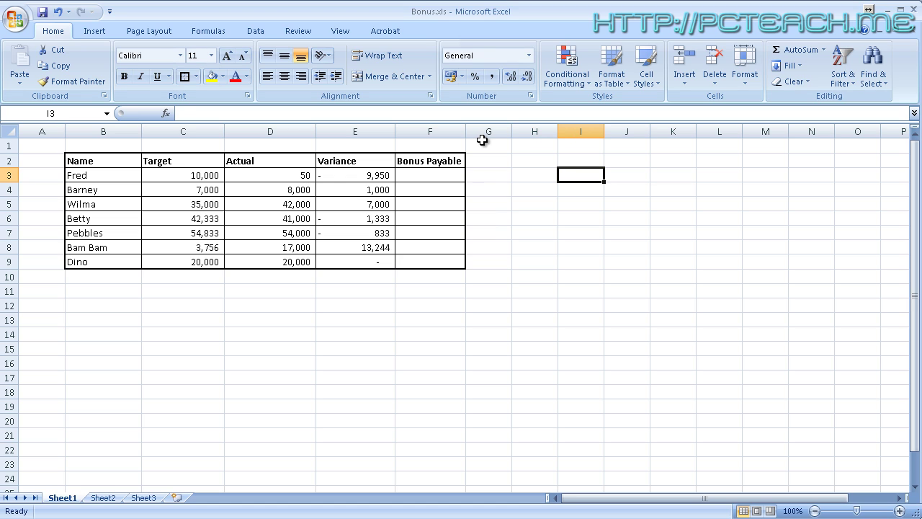
pyautogui.write('=')
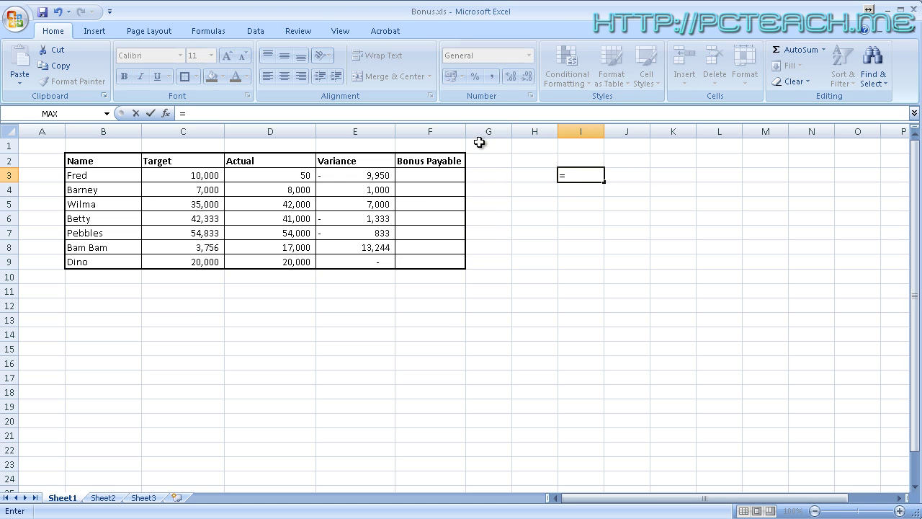
pyautogui.click(209, 176)
pyautogui.write('=')
pyautogui.click(258, 175)
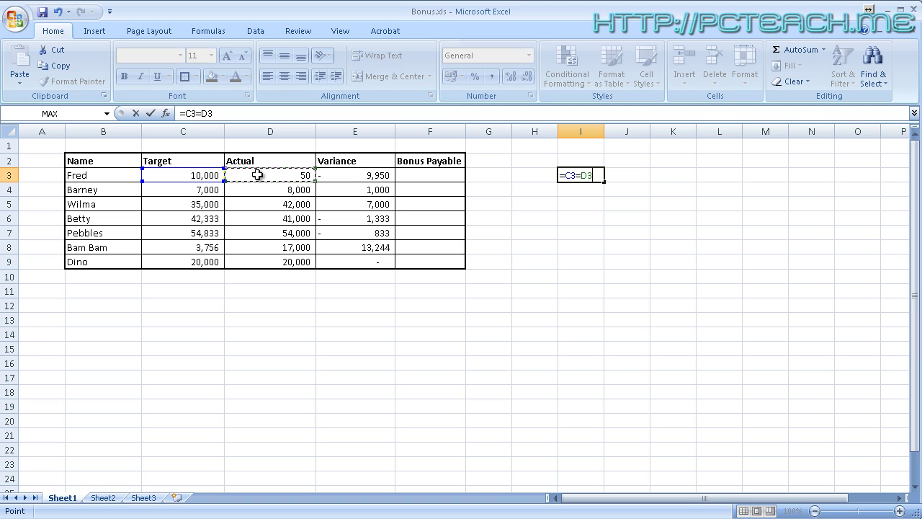
pyautogui.press('Return')
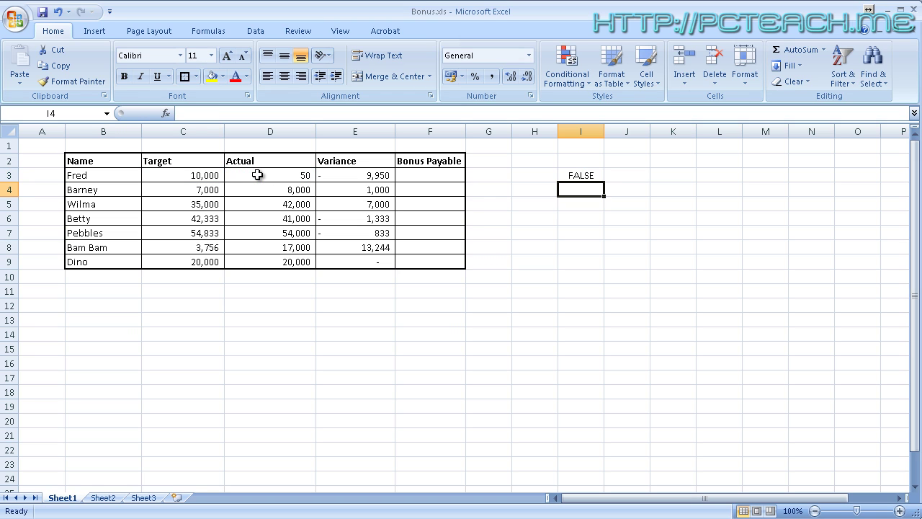
# Enter the logical test =C9=D9 in cell I9 to compare target with actual for the last row
pyautogui.press('Down')
pyautogui.press('Down')
pyautogui.press('Down')
pyautogui.press('Down')
pyautogui.press('Down')
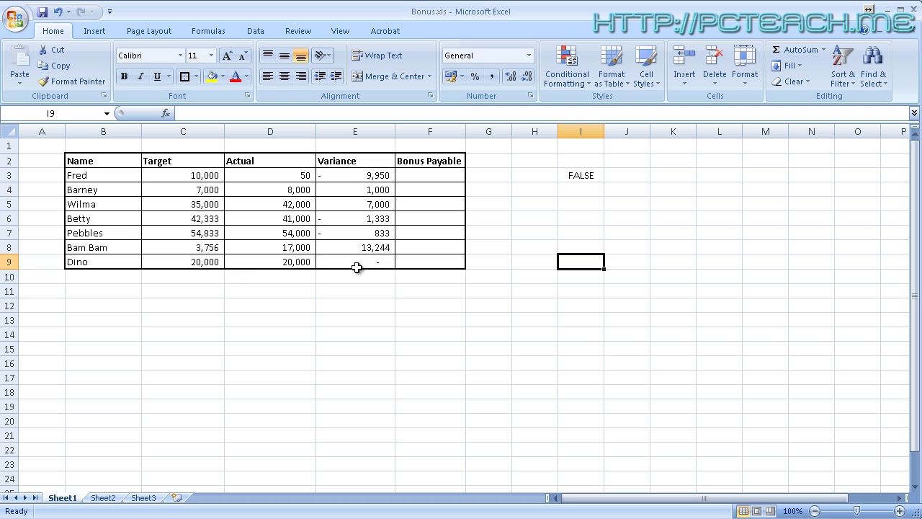
pyautogui.write('=')
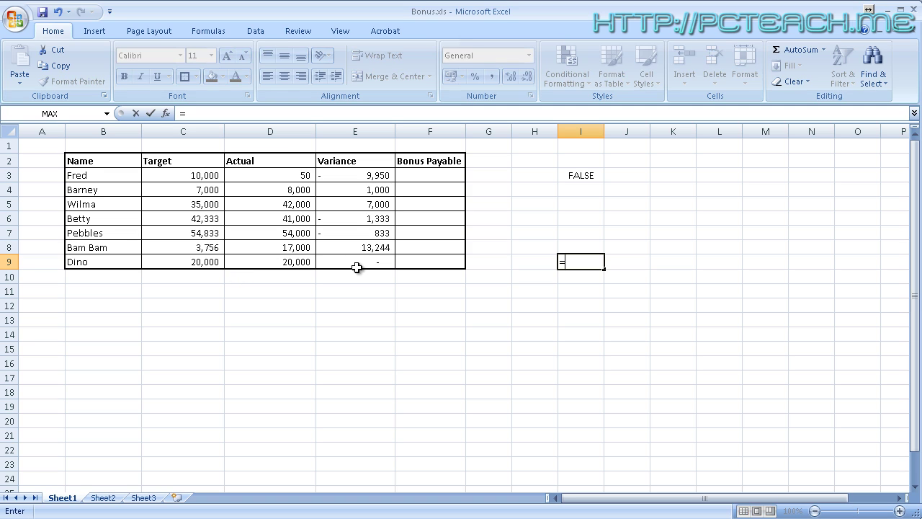
pyautogui.click(189, 265)
pyautogui.write('=')
pyautogui.click(287, 262)
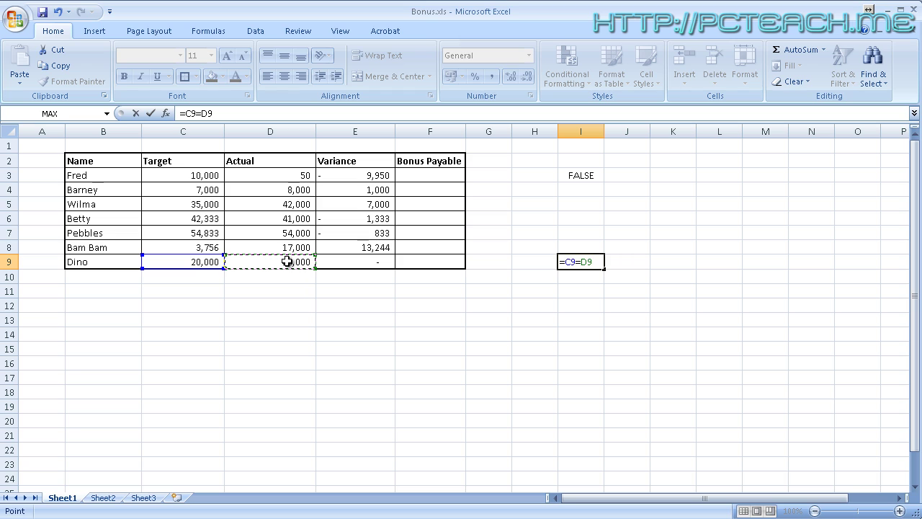
pyautogui.press('Return')
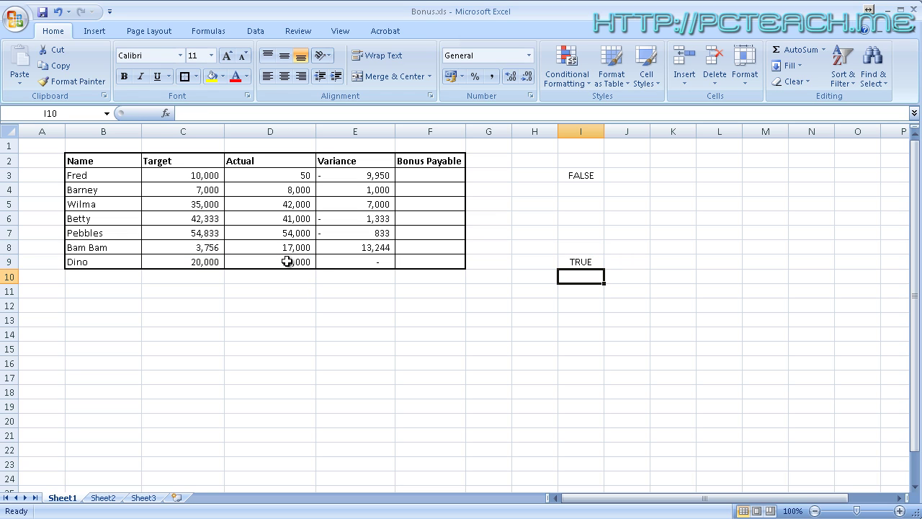
# Review the equality tests and their results in cells I9 and I3
pyautogui.press('Up')
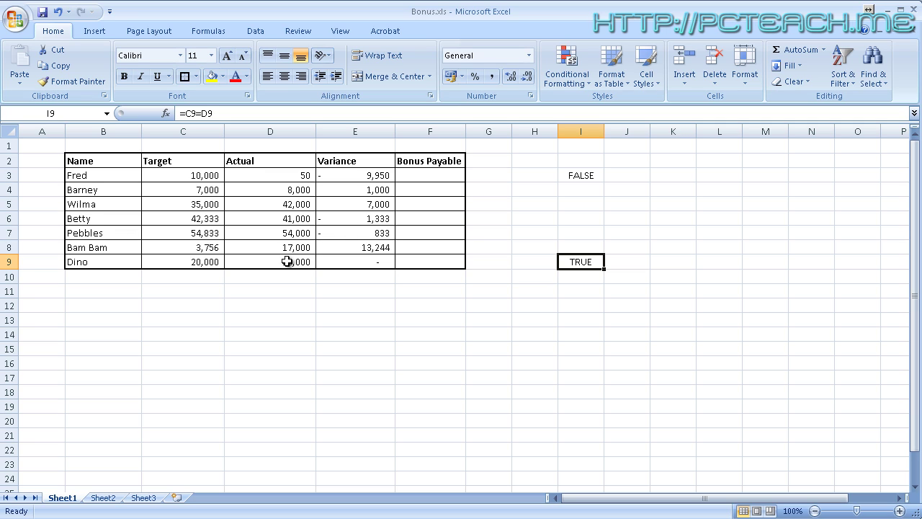
pyautogui.press('Up')
pyautogui.press('Up')
pyautogui.press('Up')
pyautogui.press('Up')
pyautogui.press('Up')
pyautogui.press('Up')
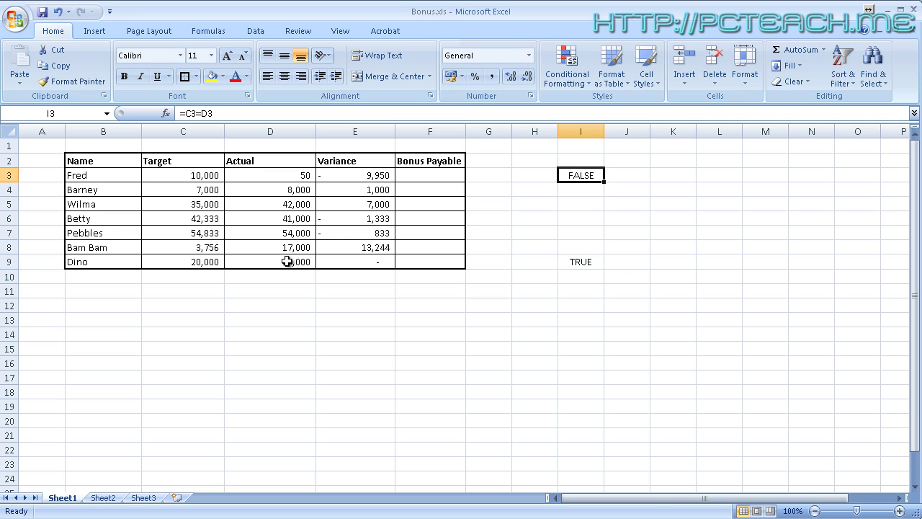
pyautogui.press('Down')
pyautogui.press('Up')
# Enter the logical test =C8<D8 in cell I8 to check whether the row 8 target is below the actual
pyautogui.click(201, 248)
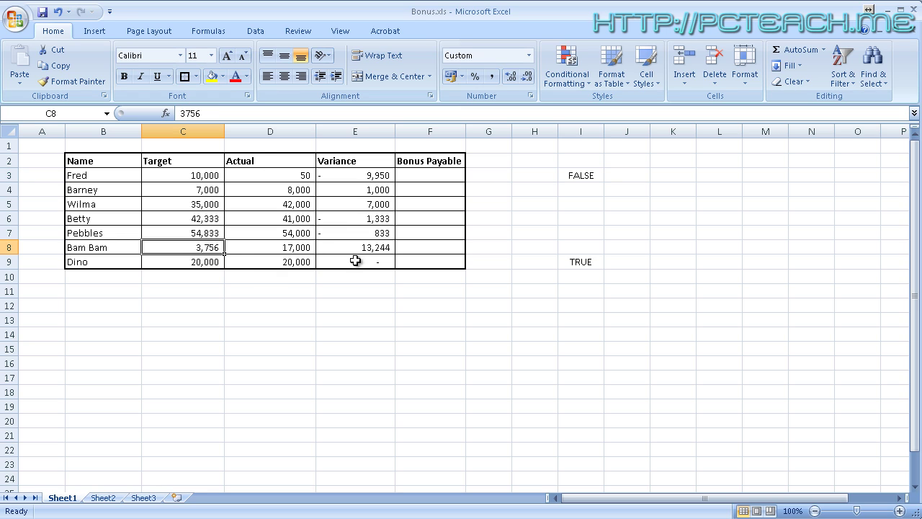
pyautogui.click(266, 252)
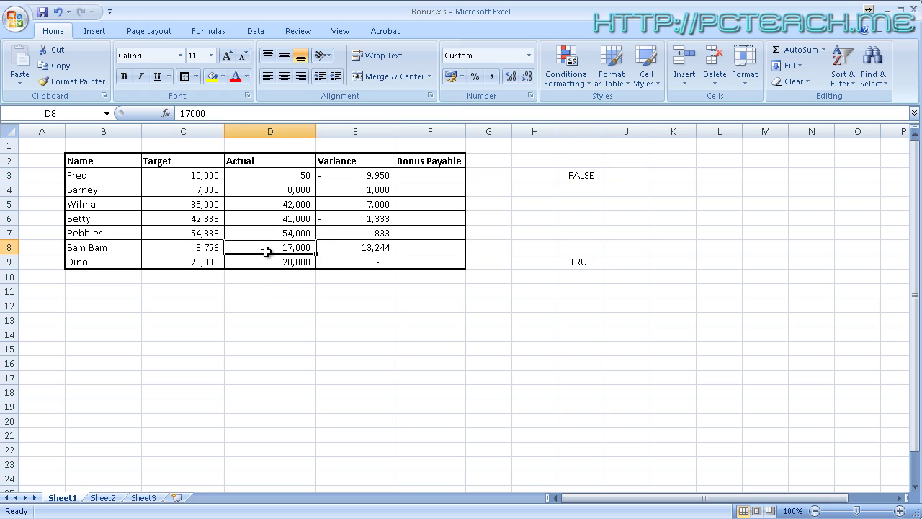
pyautogui.click(570, 246)
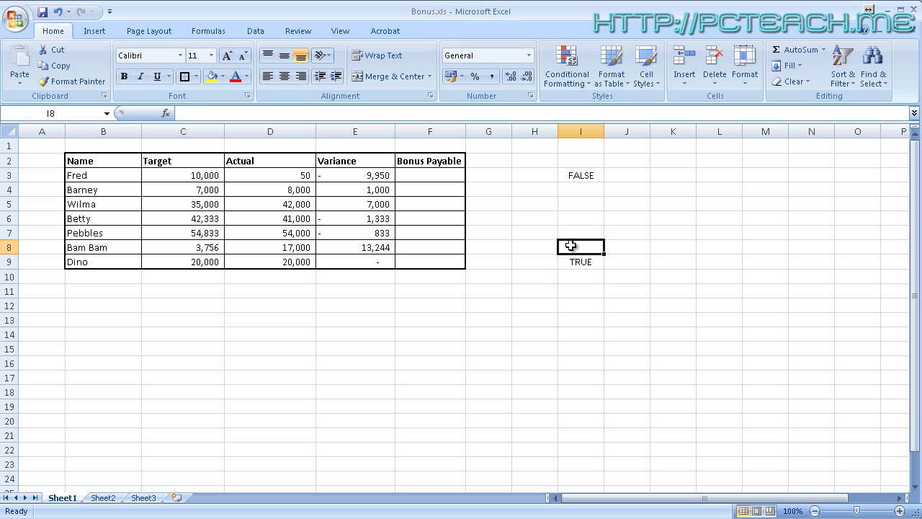
pyautogui.write('=')
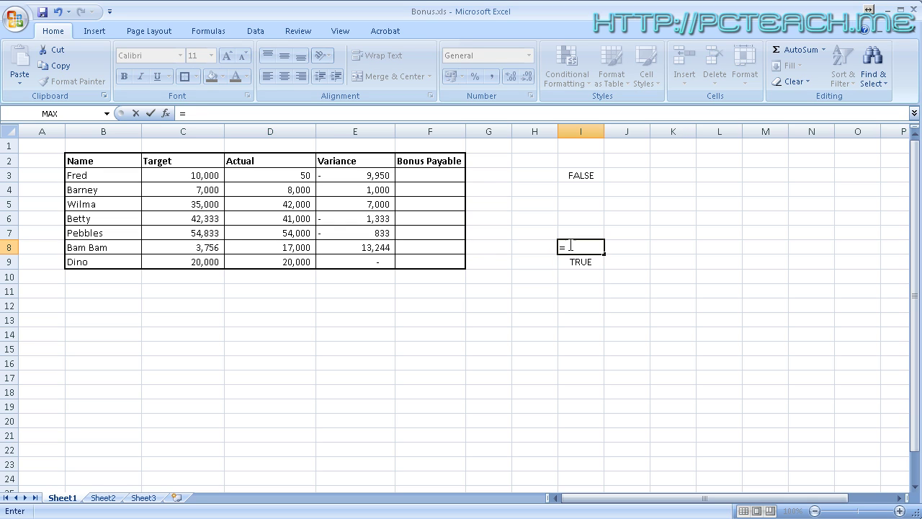
pyautogui.click(204, 248)
pyautogui.write('<')
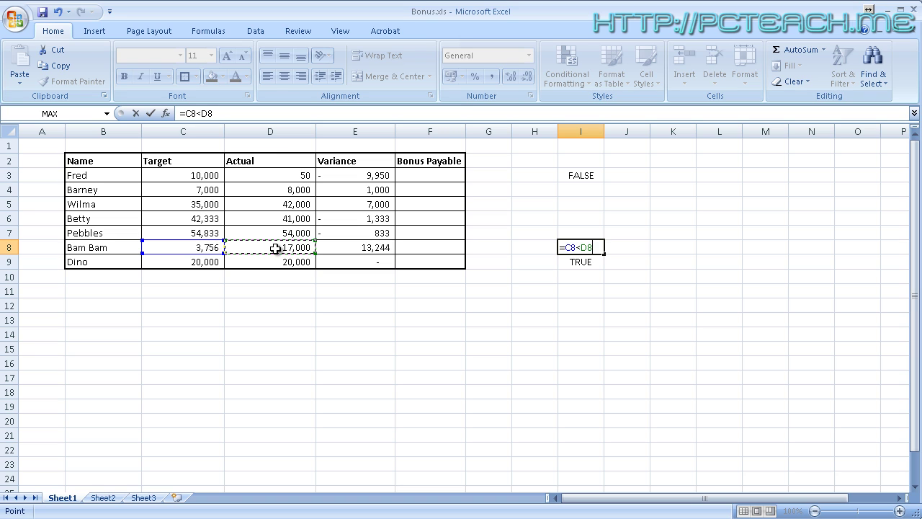
pyautogui.press('Return')
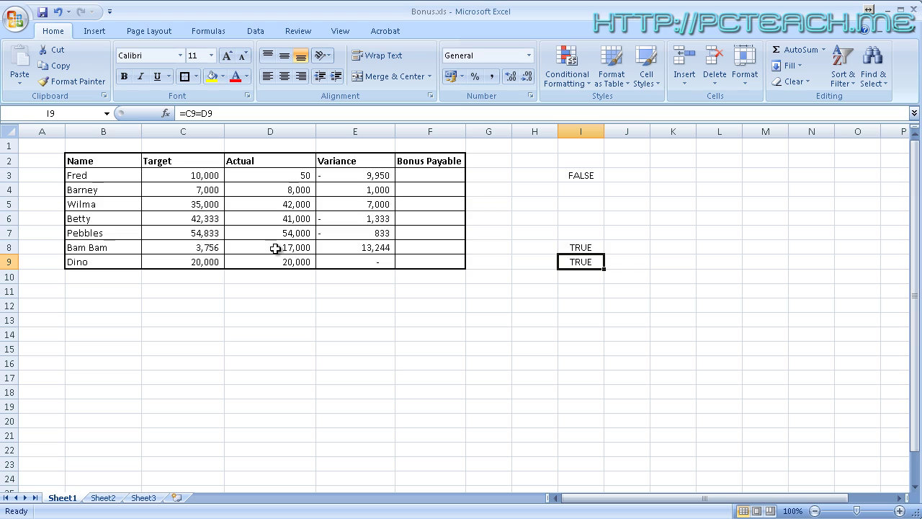
# Replace the logical test in cell I3 with =C3<D3 to check whether the row 3 target is below the actual
pyautogui.press('Up')
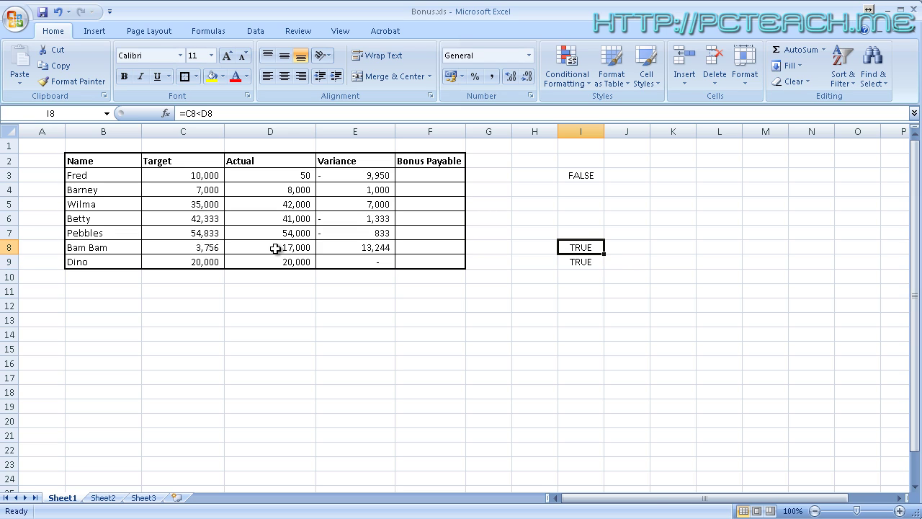
pyautogui.press('Up')
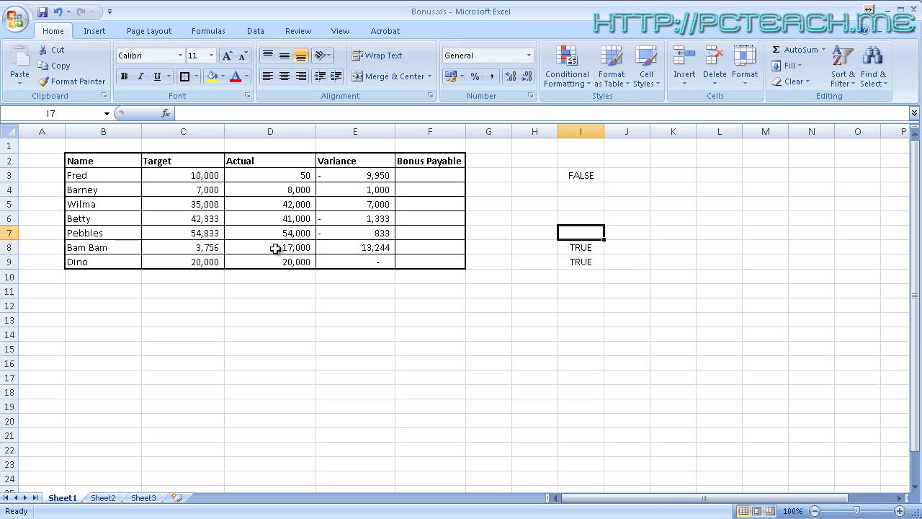
pyautogui.press('Up')
pyautogui.press('Up')
pyautogui.press('Up')
pyautogui.press('Up')
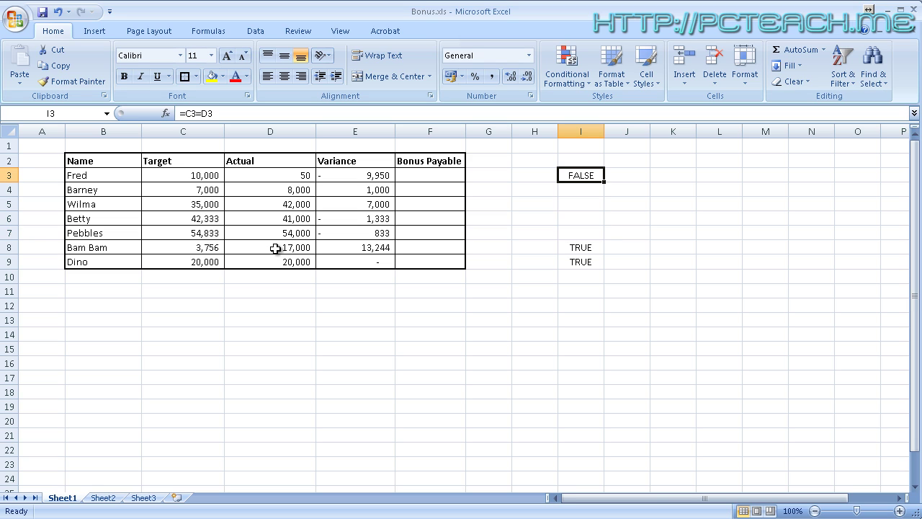
pyautogui.write('=')
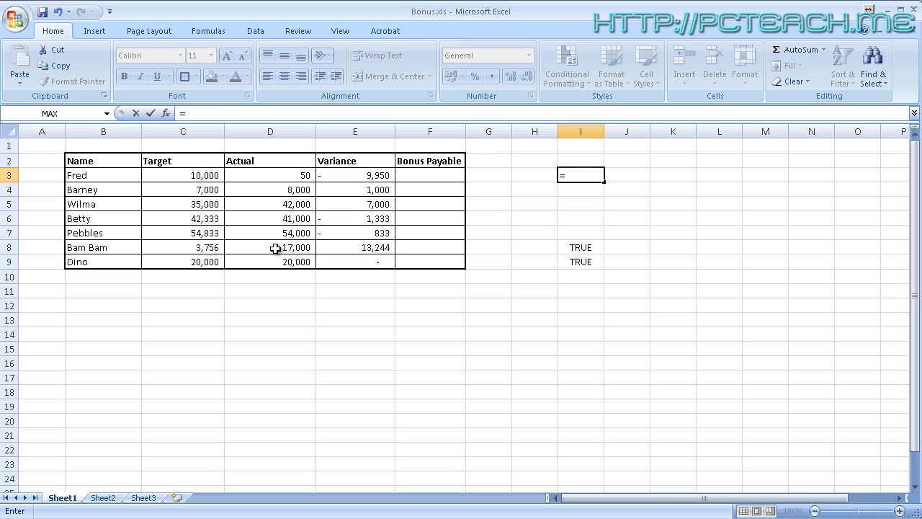
pyautogui.click(207, 177)
pyautogui.write('<')
pyautogui.click(246, 179)
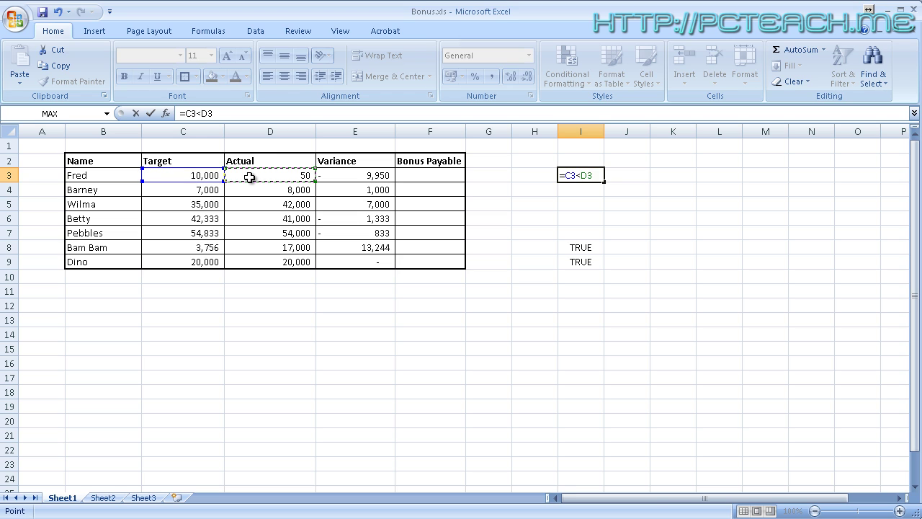
pyautogui.press('Return')
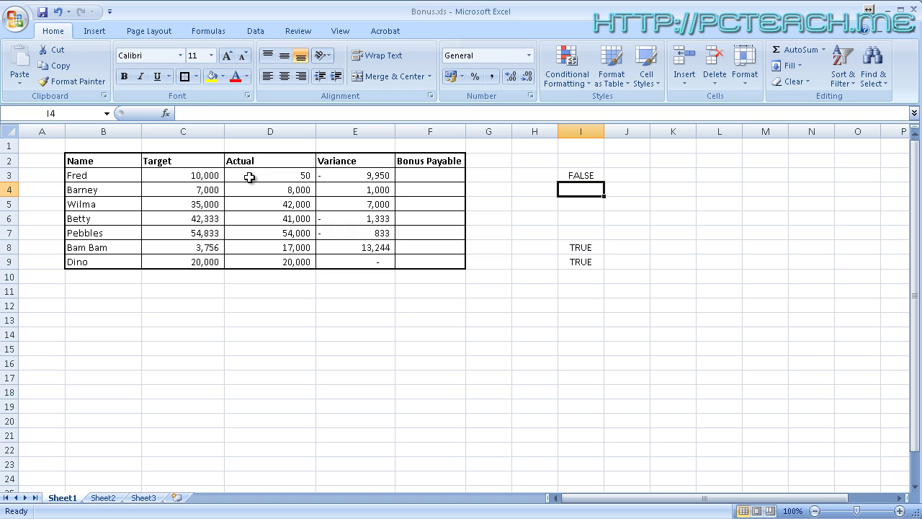
# Clear the logical tests from cells I3, I8 and I9
pyautogui.press('Up')
pyautogui.press('Down')
pyautogui.press('Down')
pyautogui.press('Down')
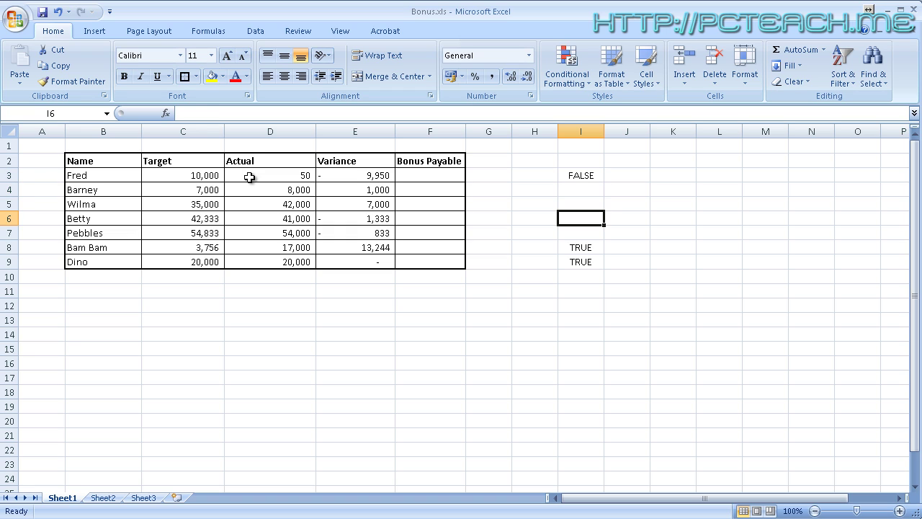
pyautogui.press('Up')
pyautogui.press('Up')
pyautogui.press('Up')
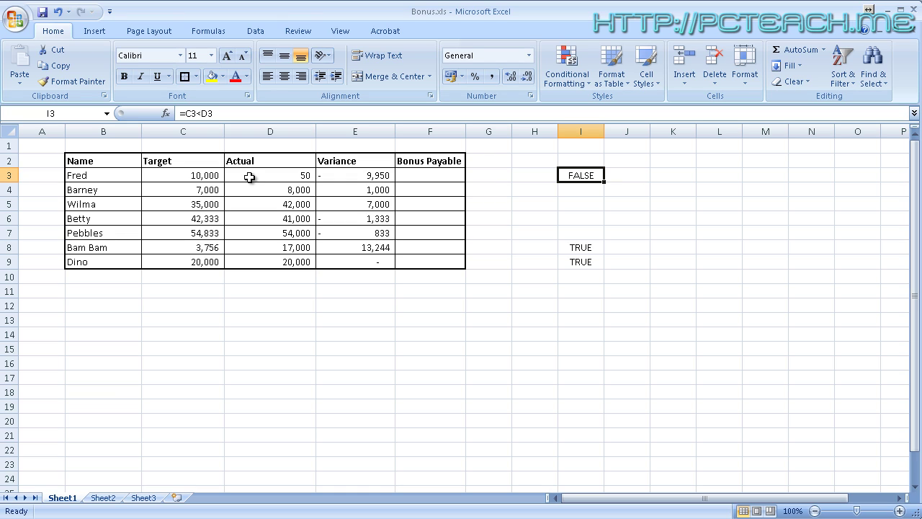
pyautogui.press('Delete')
pyautogui.press('Down')
pyautogui.press('Down')
pyautogui.press('Down')
pyautogui.press('Down')
pyautogui.press('Down')
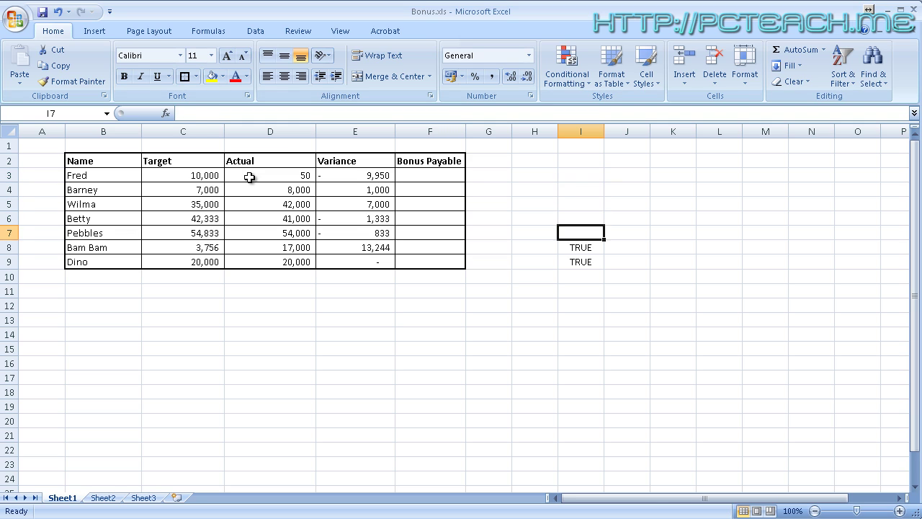
pyautogui.press('Delete')
pyautogui.press('Down')
pyautogui.press('Delete')
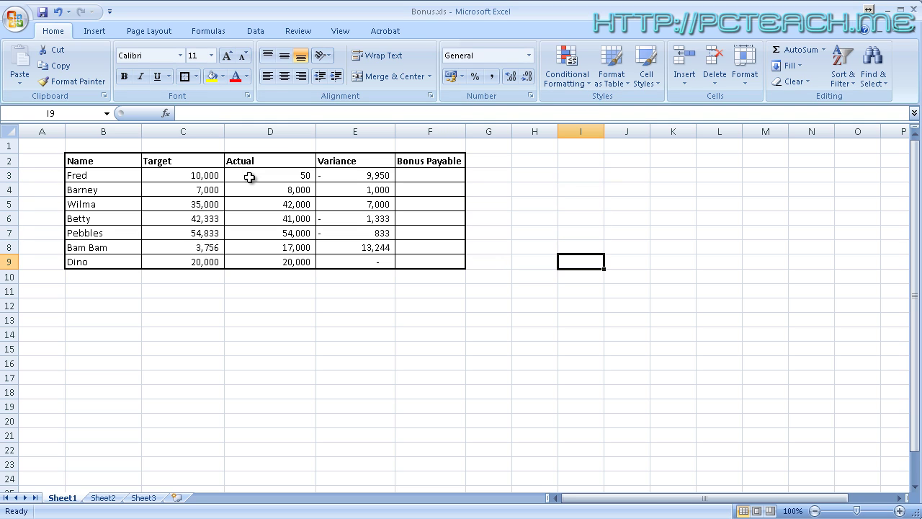
# Insert the IF function from the Logical category into cell F3, the first Bonus Payable cell
pyautogui.press('Left')
pyautogui.press('Left')
pyautogui.press('Left')
pyautogui.press('Left')
pyautogui.press('Right')
pyautogui.press('Up')
pyautogui.press('Up')
pyautogui.press('Up')
pyautogui.press('Up')
pyautogui.press('Up')
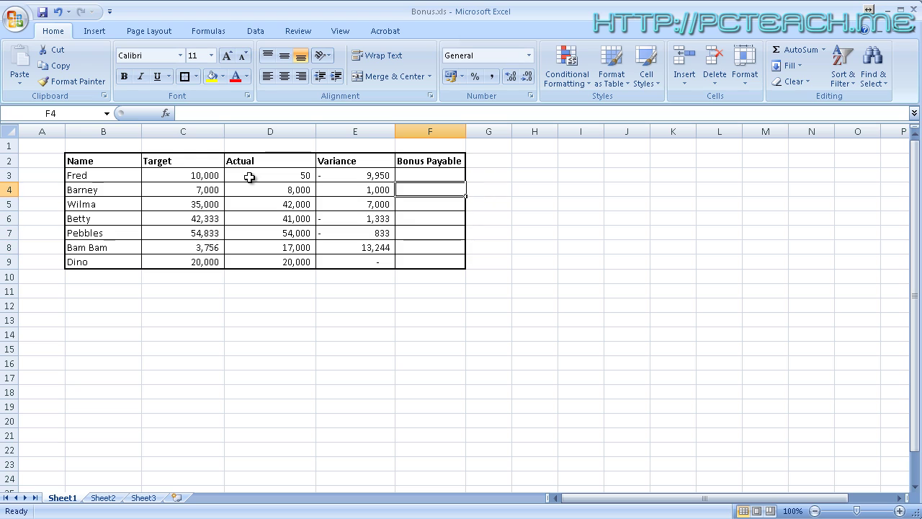
pyautogui.press('Up')
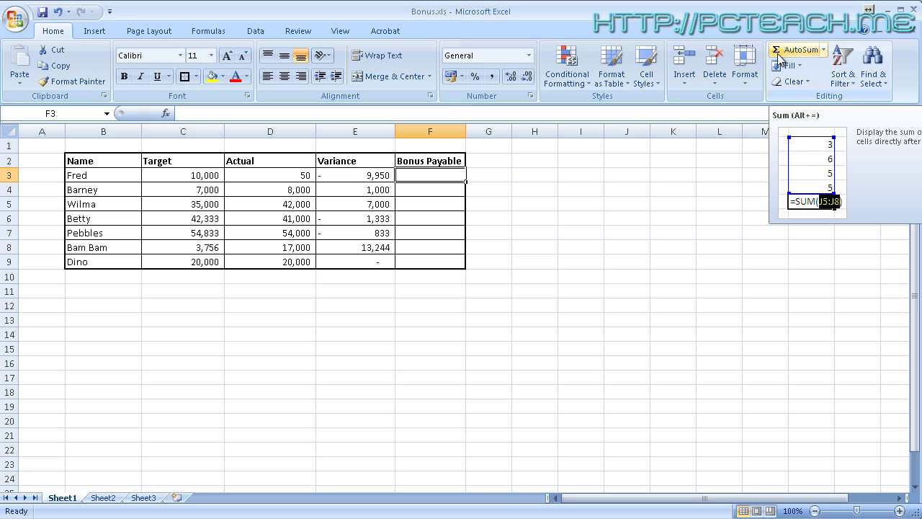
pyautogui.click(823, 50)
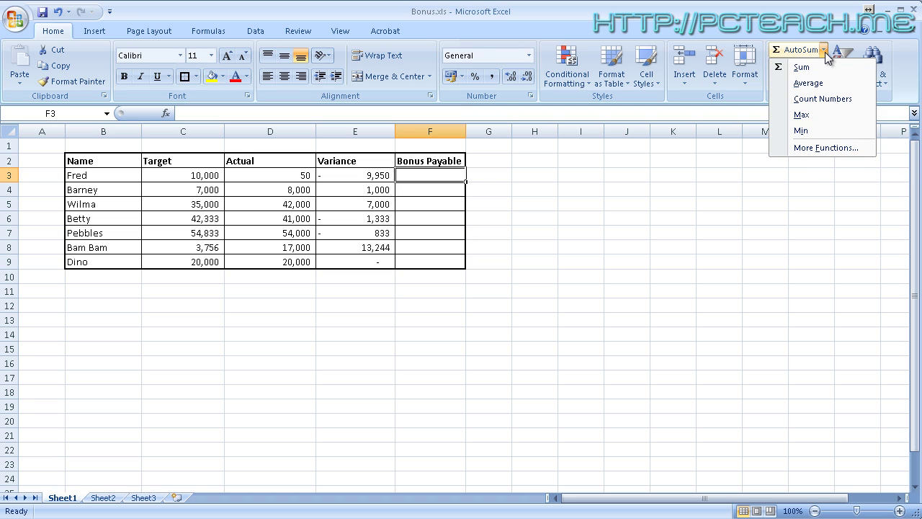
pyautogui.click(814, 147)
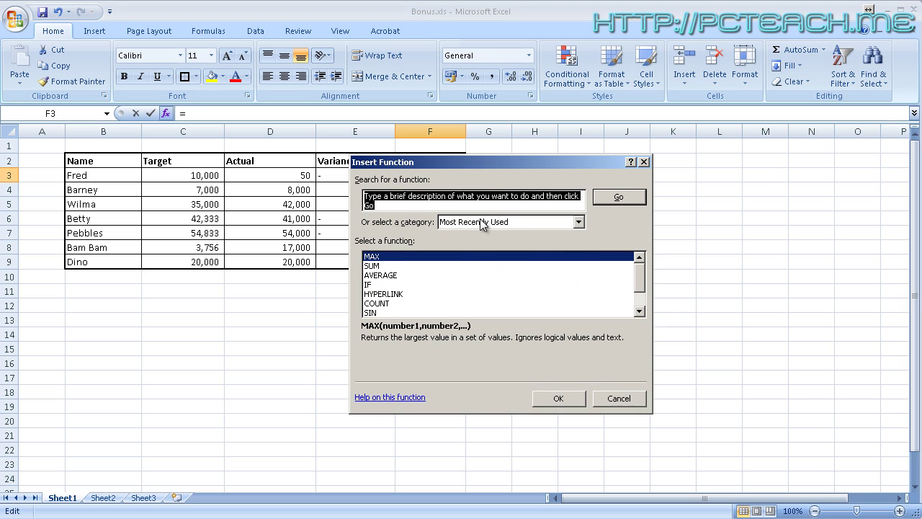
pyautogui.click(531, 222)
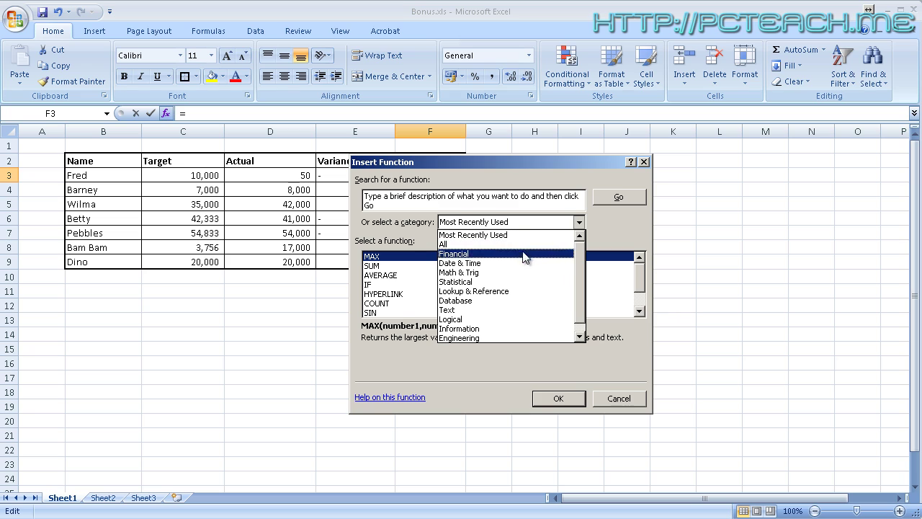
pyautogui.scroll(-1, 581, 265)
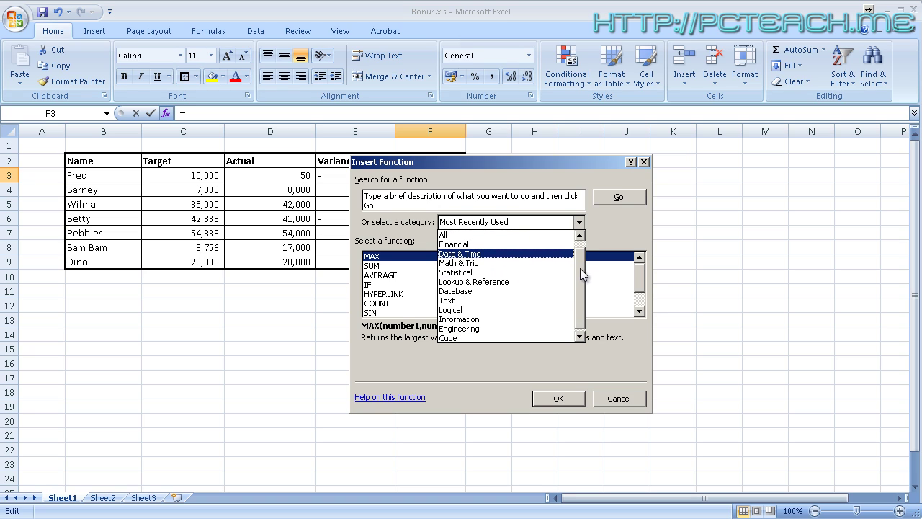
pyautogui.click(500, 310)
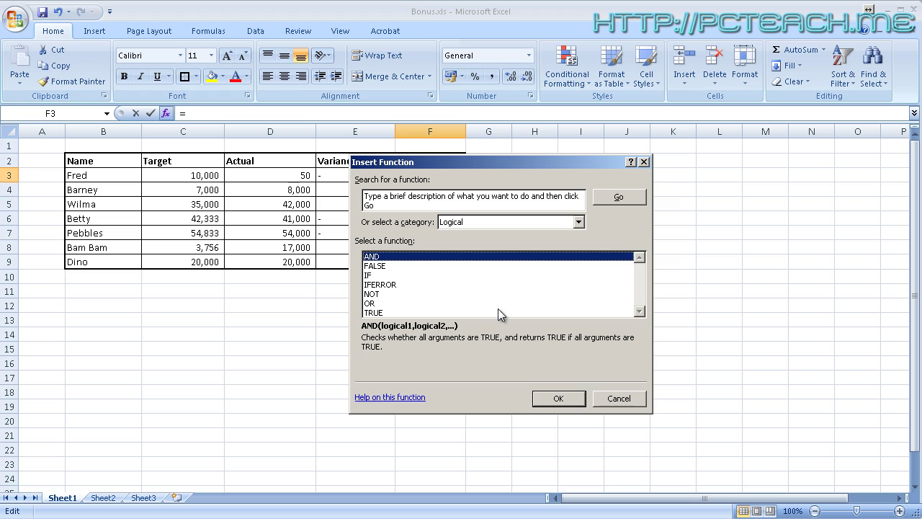
pyautogui.click(375, 276)
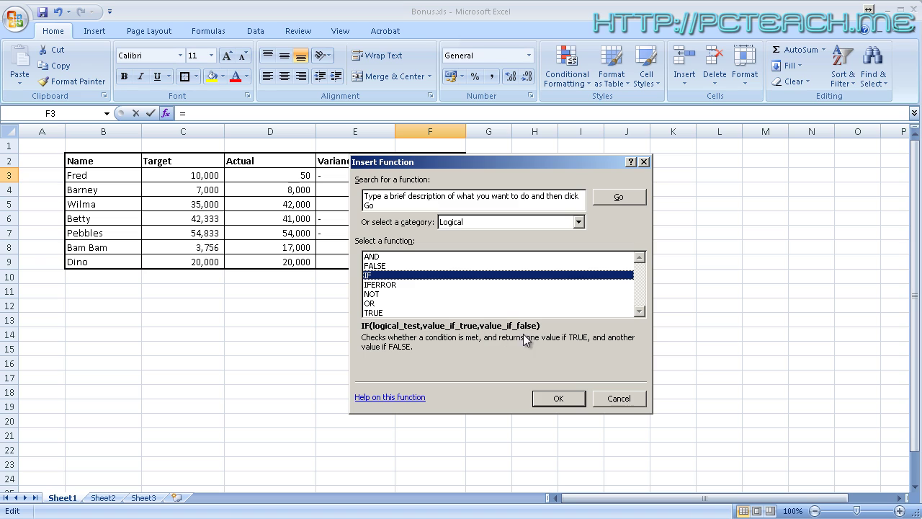
pyautogui.click(567, 397)
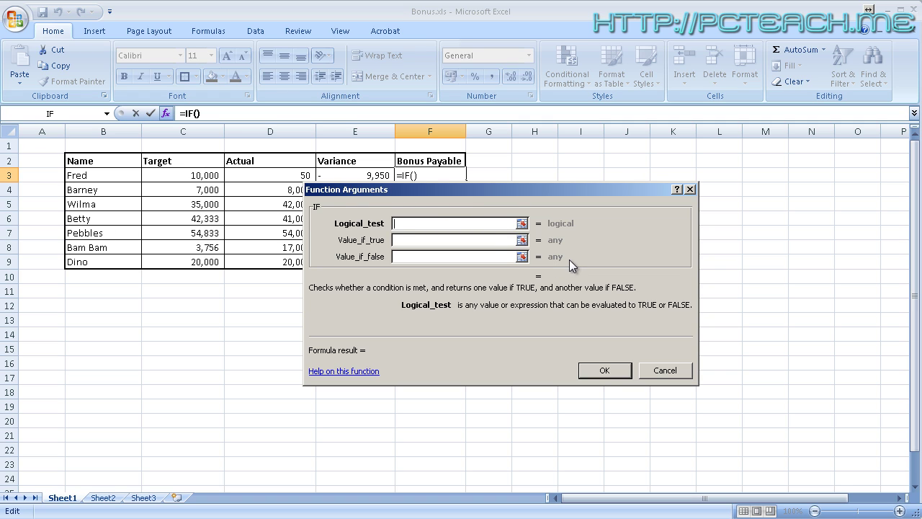
# Set the IF function's logical test to D3>C3, comparing the row 3 actual with its target
pyautogui.moveTo(324, 192); pyautogui.dragTo(521, 227)
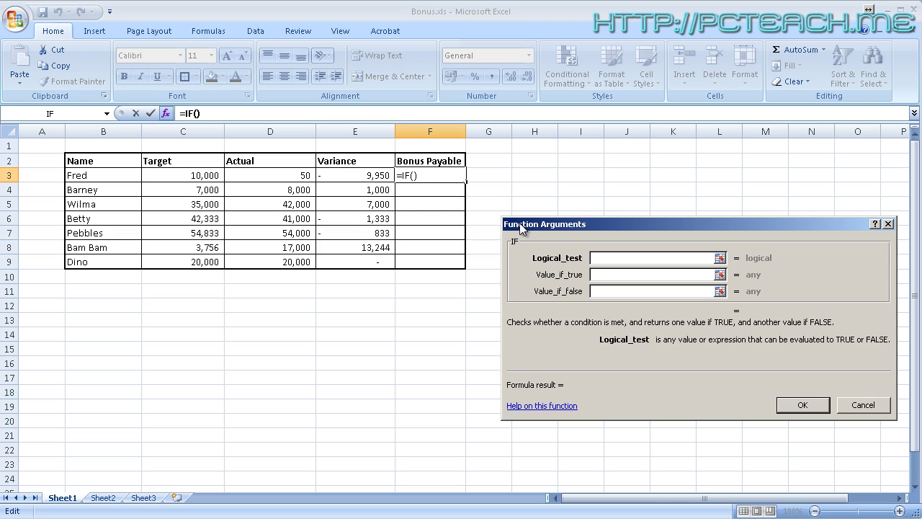
pyautogui.click(285, 176)
pyautogui.write('>')
pyautogui.click(197, 176)
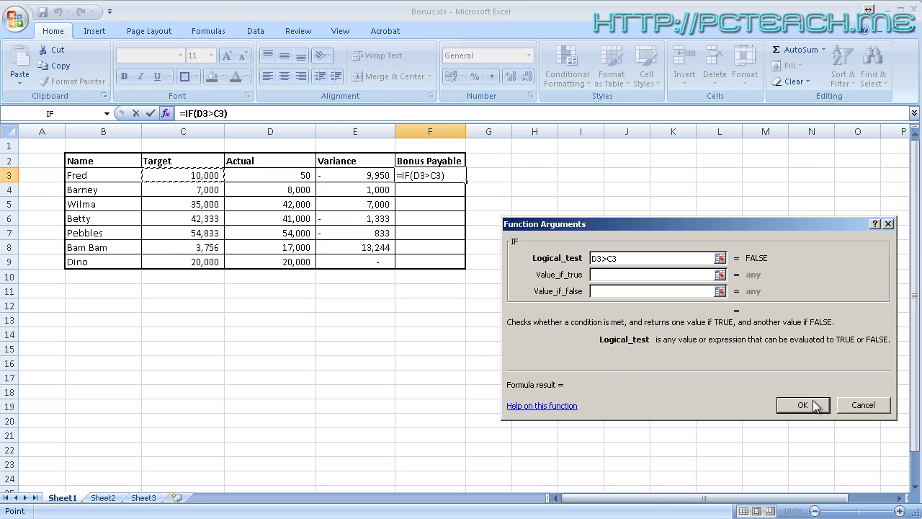
# Set the IF function to return "Yes" if true and "No" if false, and confirm the formula
pyautogui.click(608, 275)
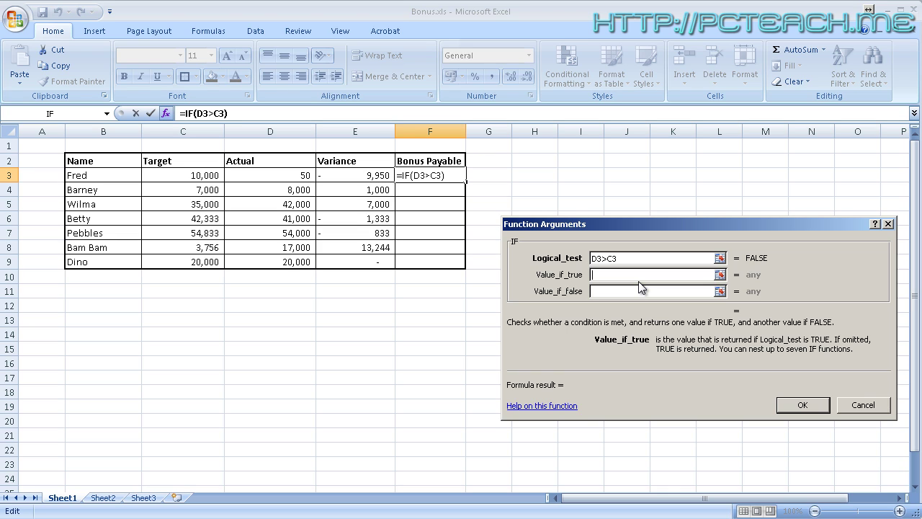
pyautogui.write('Yes')
pyautogui.click(618, 291)
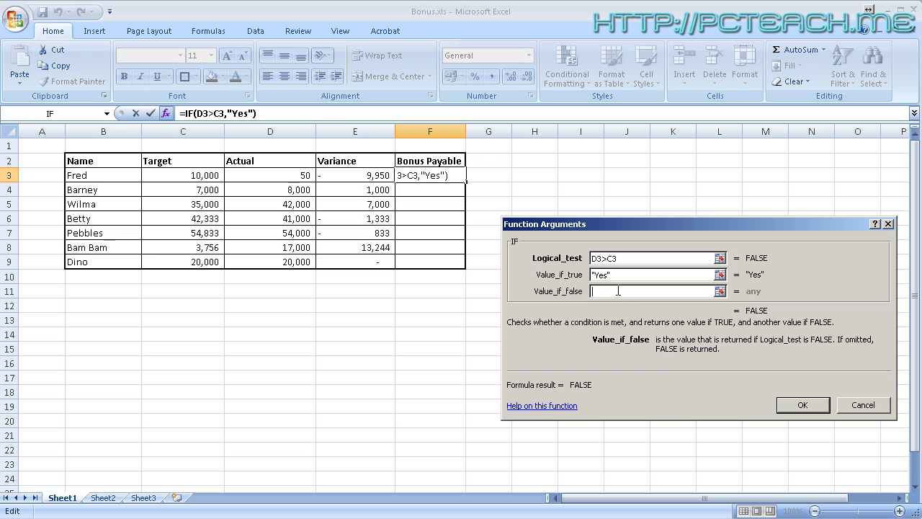
pyautogui.write('N')
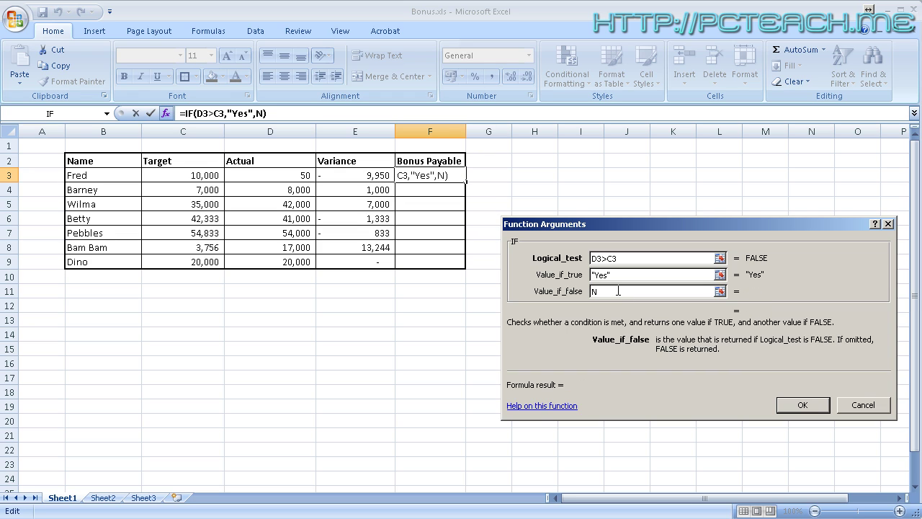
pyautogui.write('o')
pyautogui.click(617, 274)
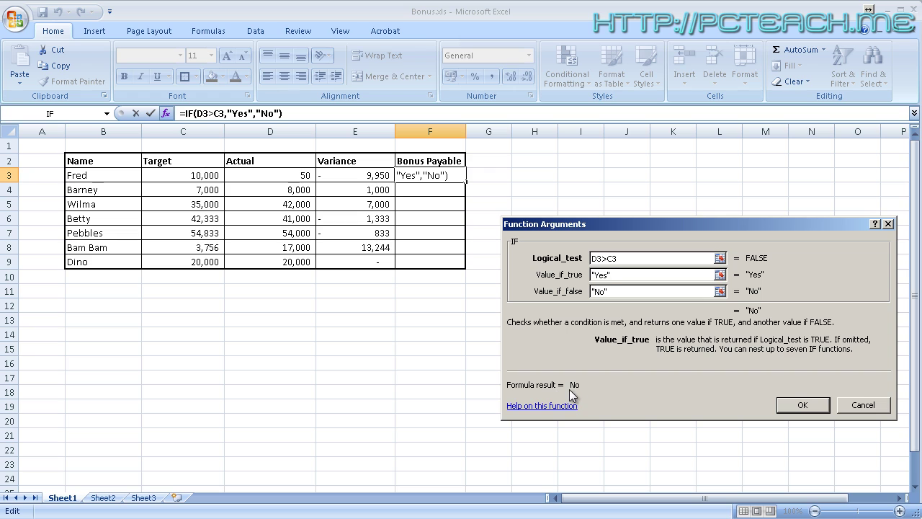
pyautogui.click(798, 408)
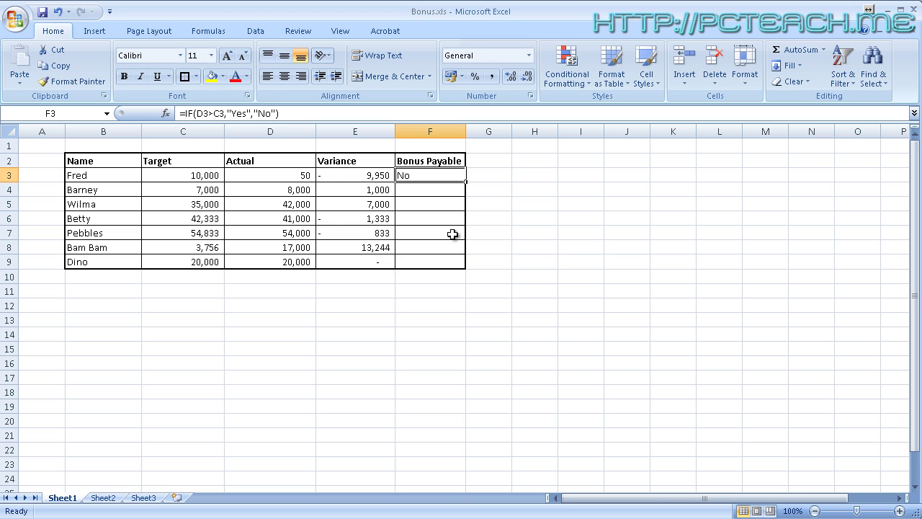
# Copy the IF formula from F3 to the remaining Bonus Payable cells, F4 through F9
pyautogui.hotkey('ctrl', 'c')
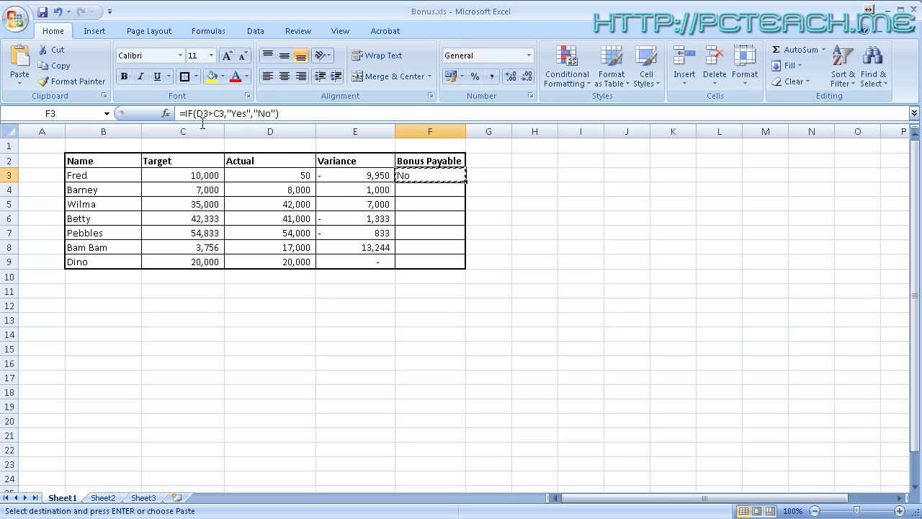
pyautogui.click(432, 192)
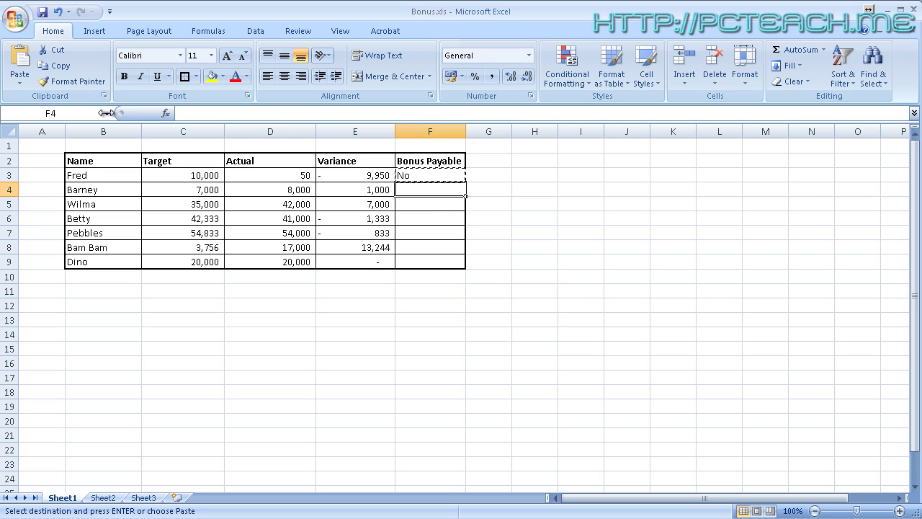
pyautogui.hotkey('ctrl', 'v')
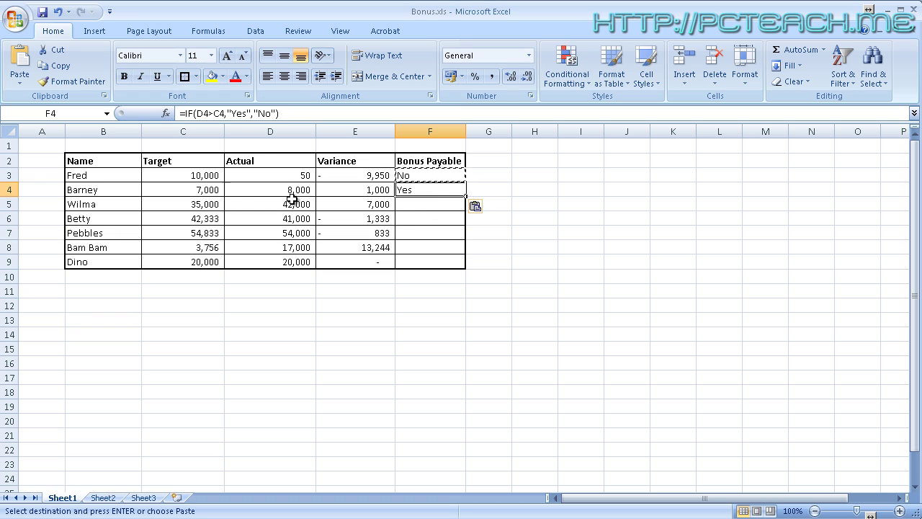
pyautogui.click(426, 204)
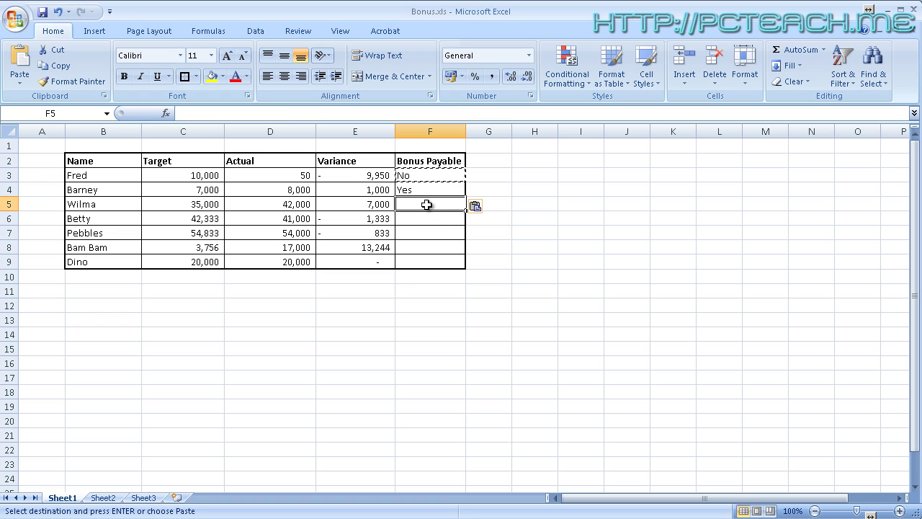
pyautogui.moveTo(427, 205); pyautogui.dragTo(426, 258)
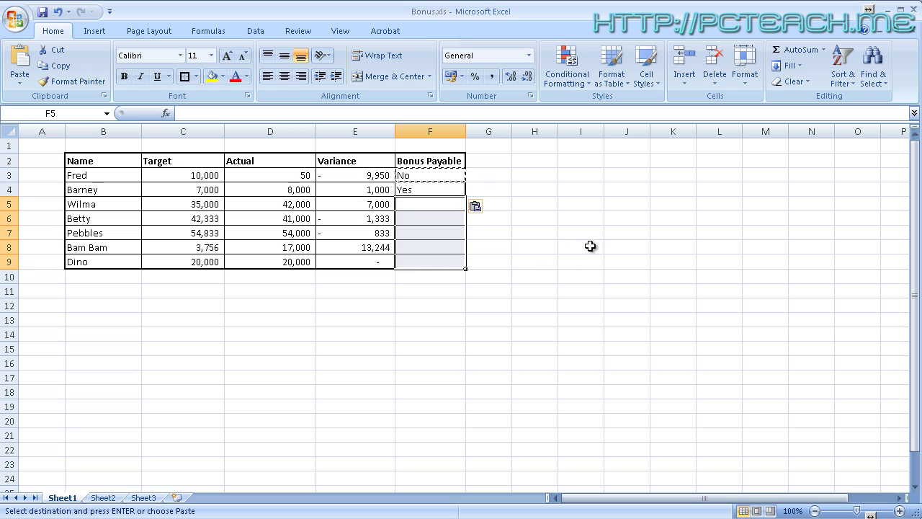
pyautogui.hotkey('ctrl', 'v')
pyautogui.click(561, 232)
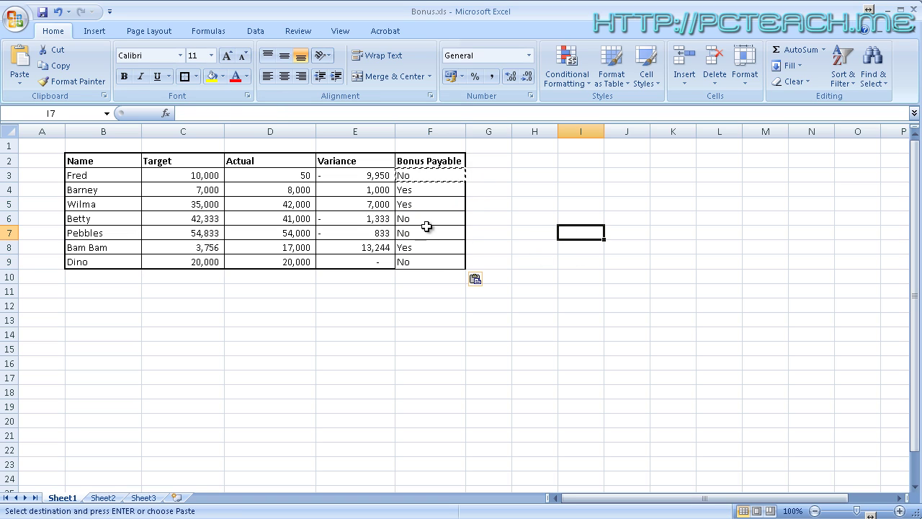
# Inspect the bonus formula in F9 against the actual figure in D9, and check the original formula in F3
pyautogui.click(442, 264)
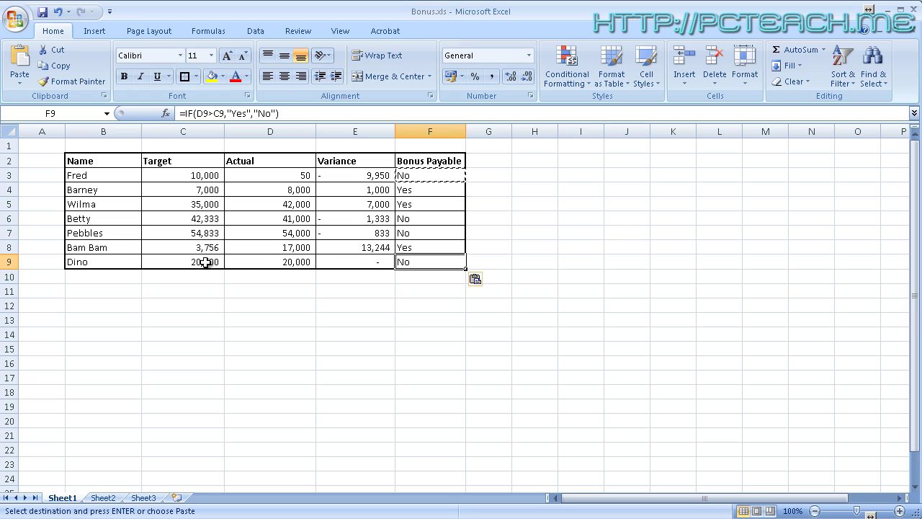
pyautogui.click(280, 263)
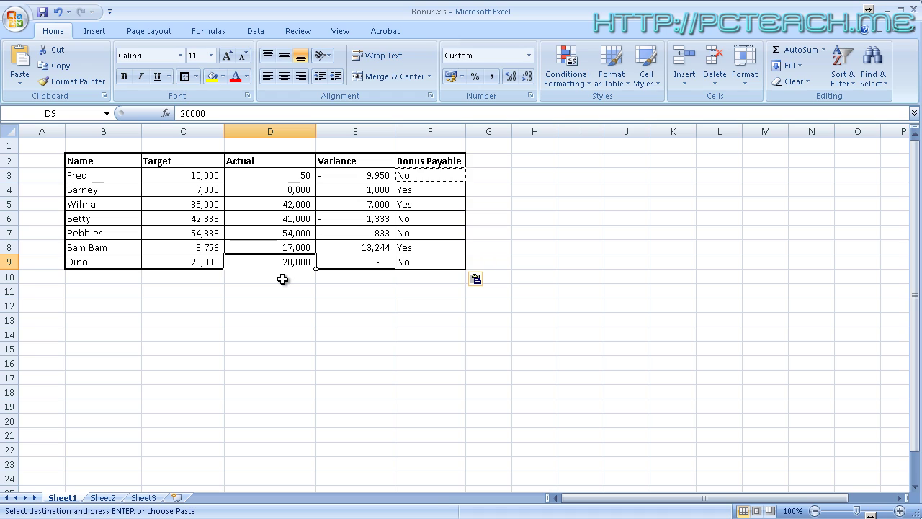
pyautogui.click(421, 177)
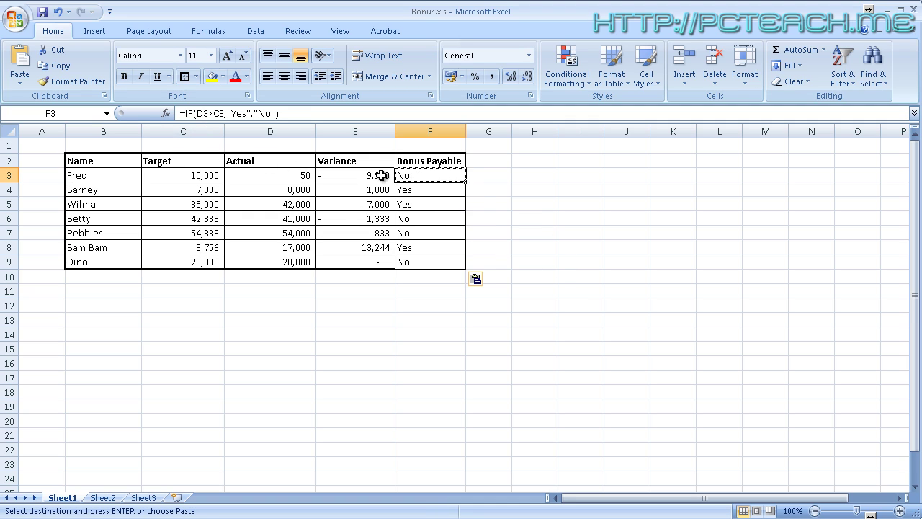
# Check the copied bonus formulas in F4 and F5 and clear the copy selection
pyautogui.click(422, 189)
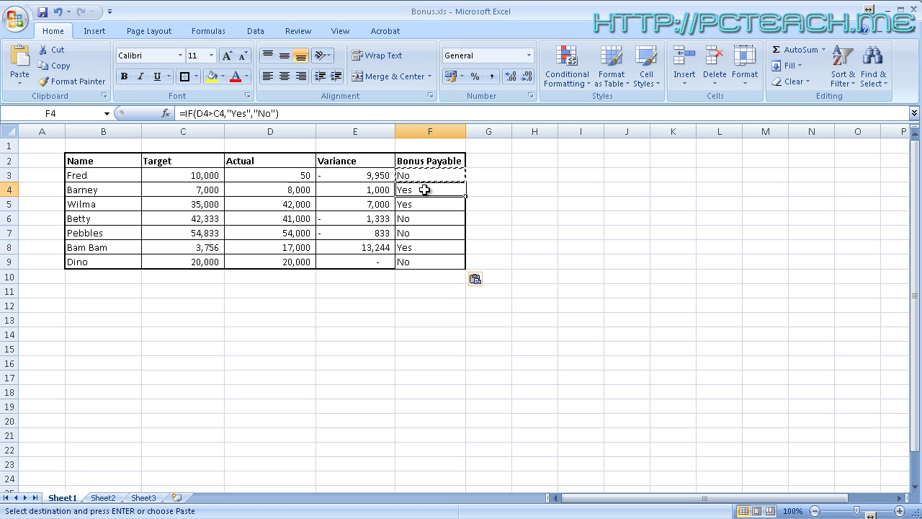
pyautogui.click(431, 200)
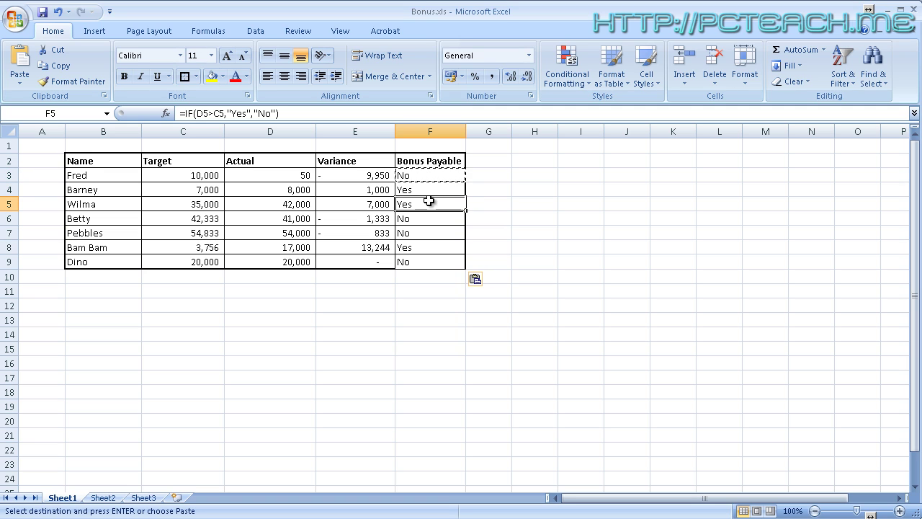
pyautogui.press('Escape')
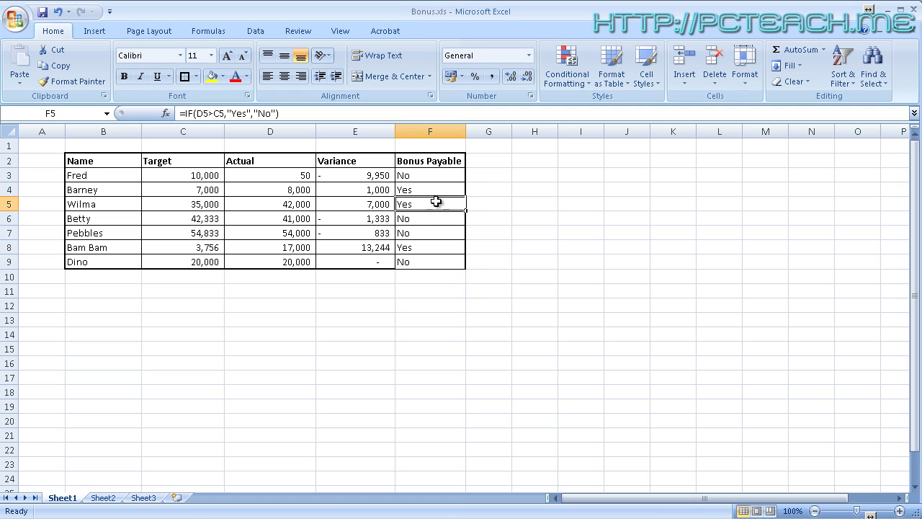
# Change the logical test of the IF formula in F3 to D3>=C3 and confirm it
pyautogui.click(417, 179)
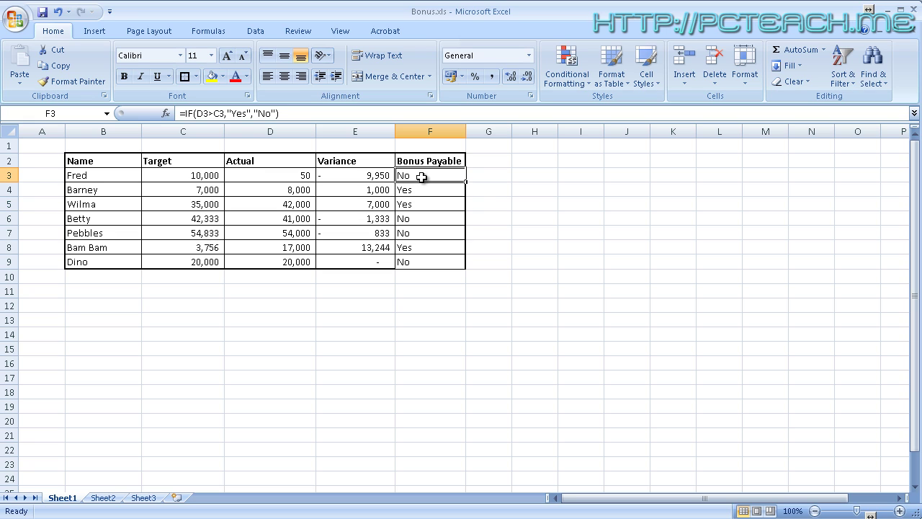
pyautogui.click(823, 50)
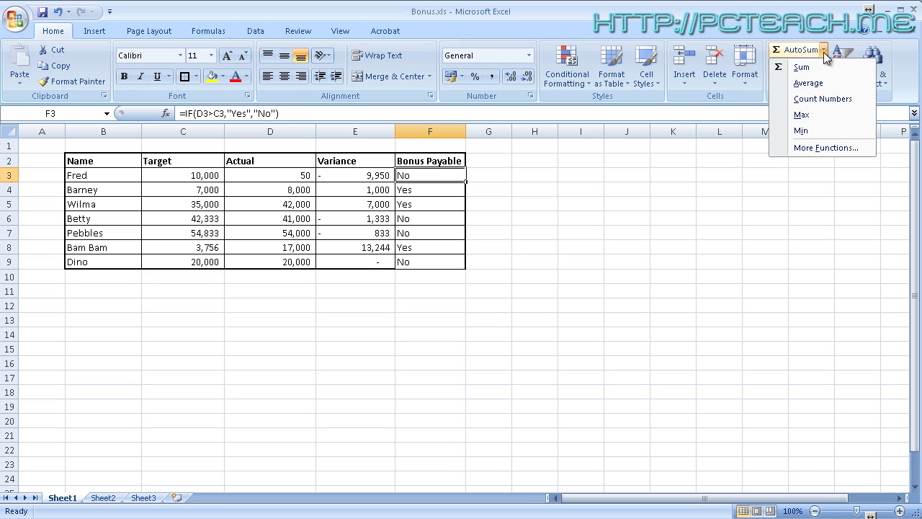
pyautogui.click(814, 149)
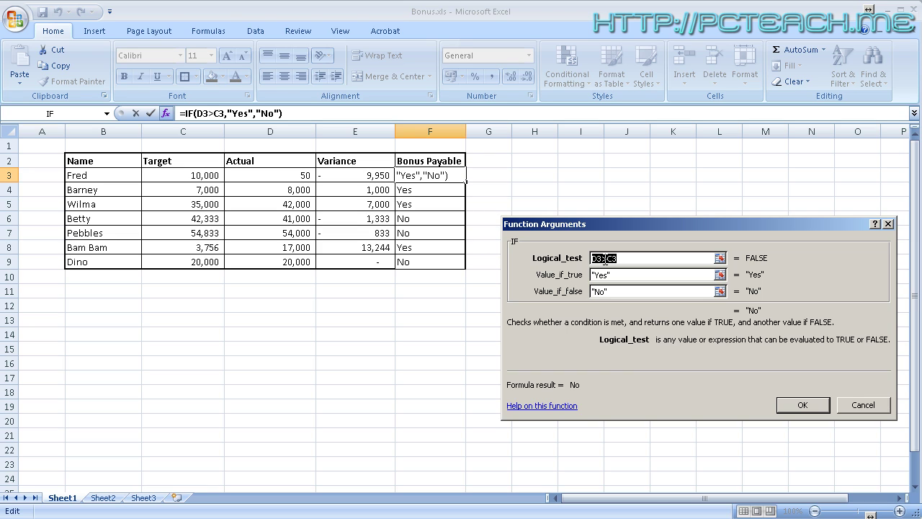
pyautogui.click(605, 258)
pyautogui.write('=')
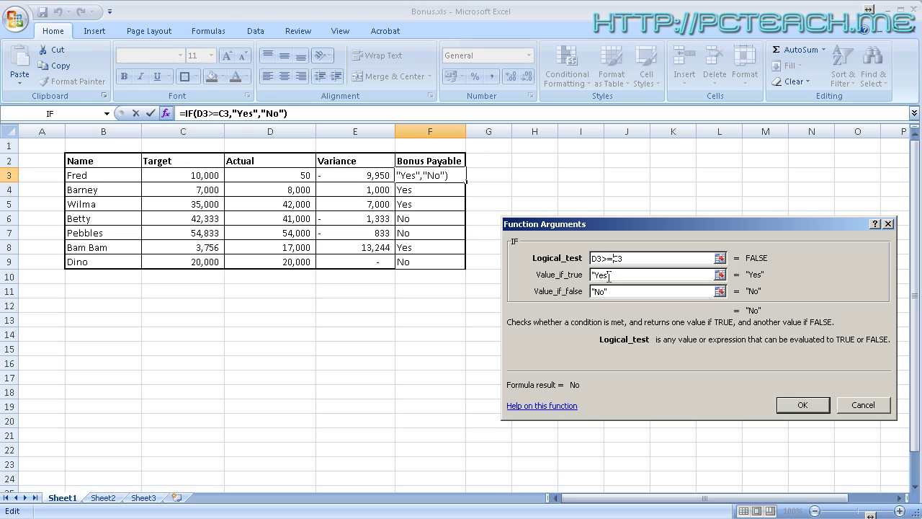
pyautogui.press('BackSpace')
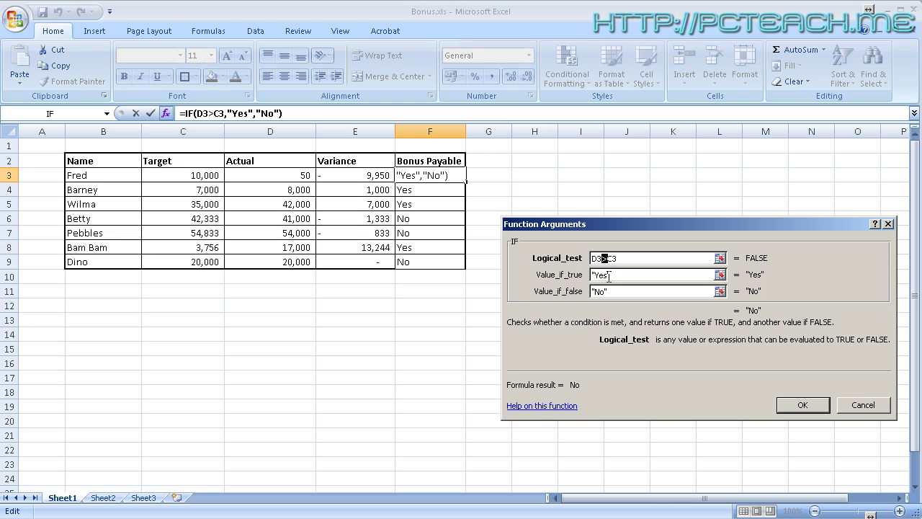
pyautogui.press('Left')
pyautogui.write('=')
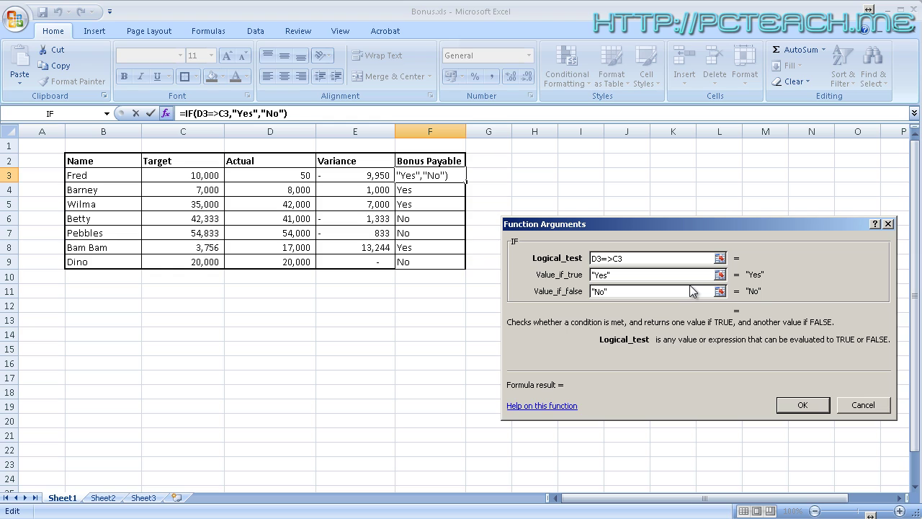
pyautogui.press('BackSpace')
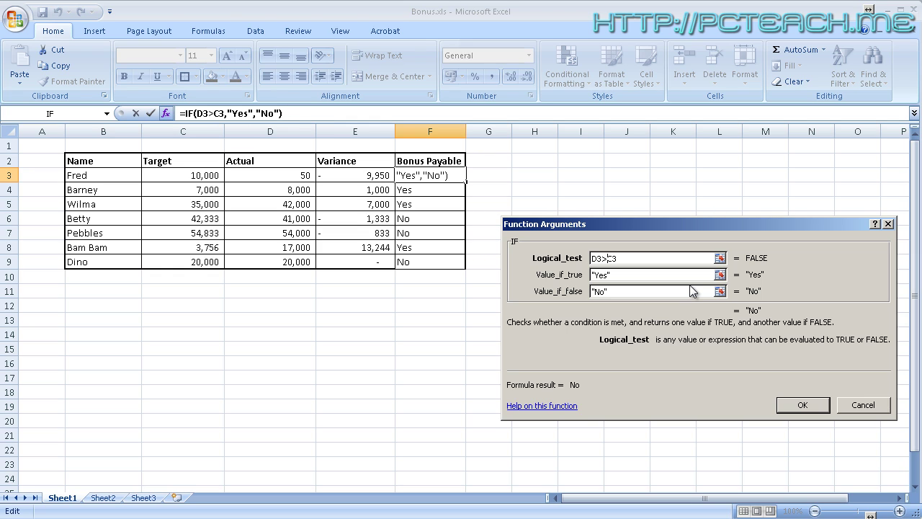
pyautogui.write('=')
pyautogui.click(795, 406)
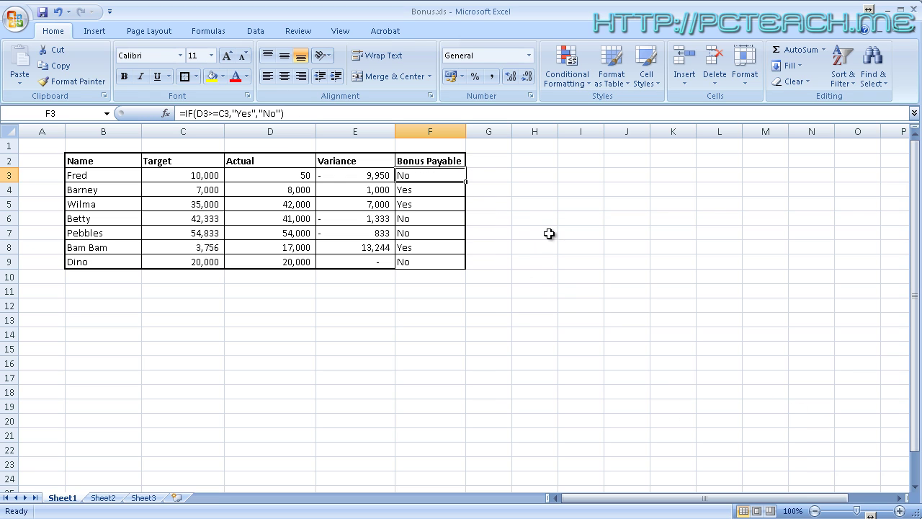
# Copy the revised IF formula from F3 over the Bonus Payable cells F4 through F9
pyautogui.hotkey('ctrl', 'c')
pyautogui.moveTo(444, 193); pyautogui.dragTo(443, 259)
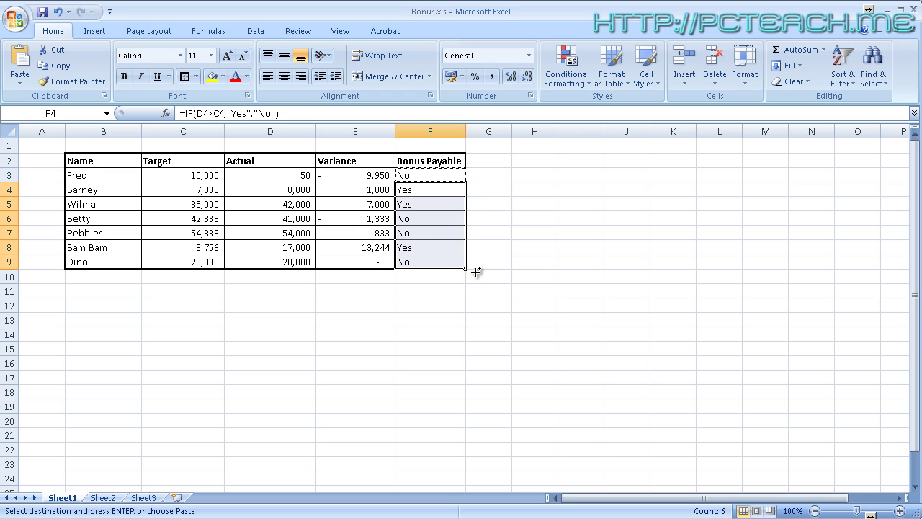
pyautogui.hotkey('ctrl', 'v')
pyautogui.click(427, 302)
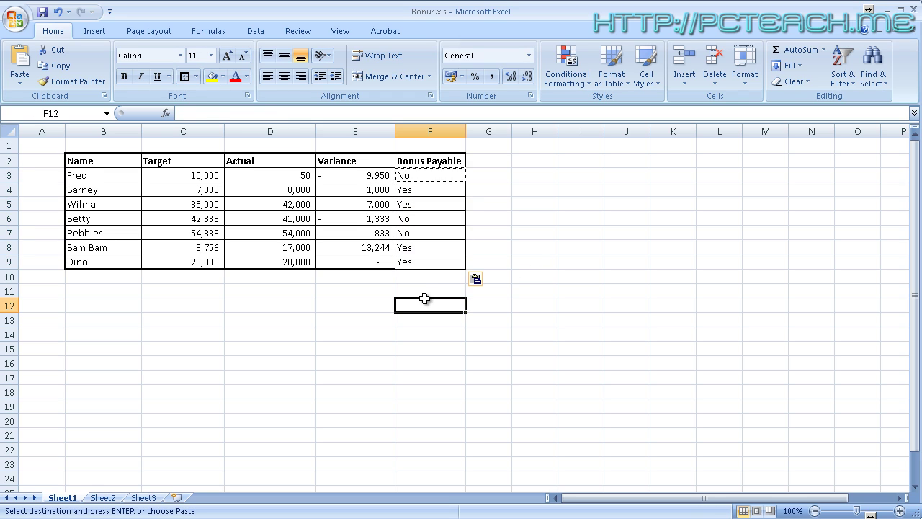
# Inspect the revised formula in F9 against C9 and D9, and check the formulas in F3 and F4
pyautogui.click(425, 261)
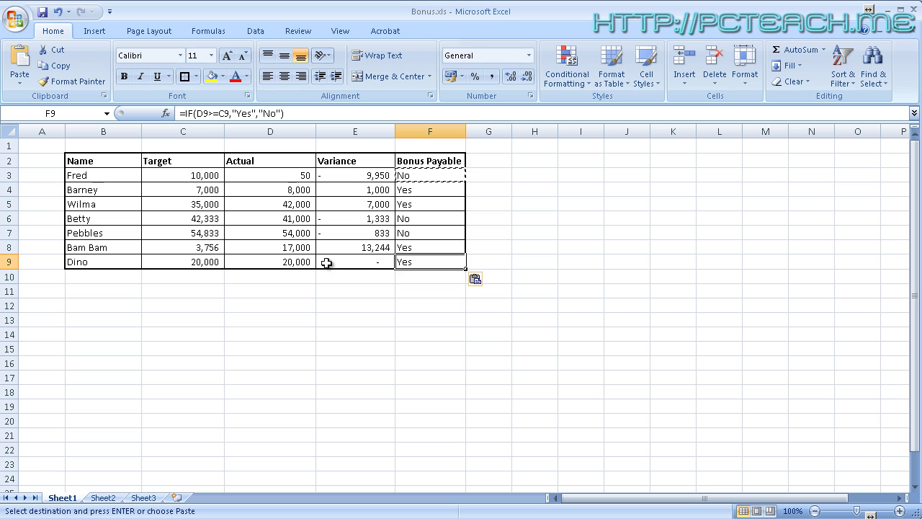
pyautogui.click(192, 261)
pyautogui.click(284, 262)
pyautogui.click(424, 262)
pyautogui.press('Escape')
pyautogui.click(447, 181)
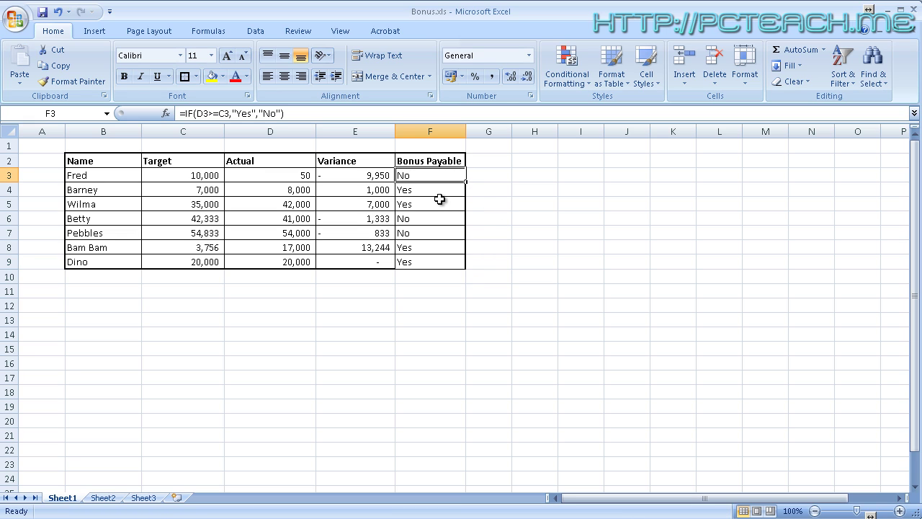
pyautogui.click(433, 191)
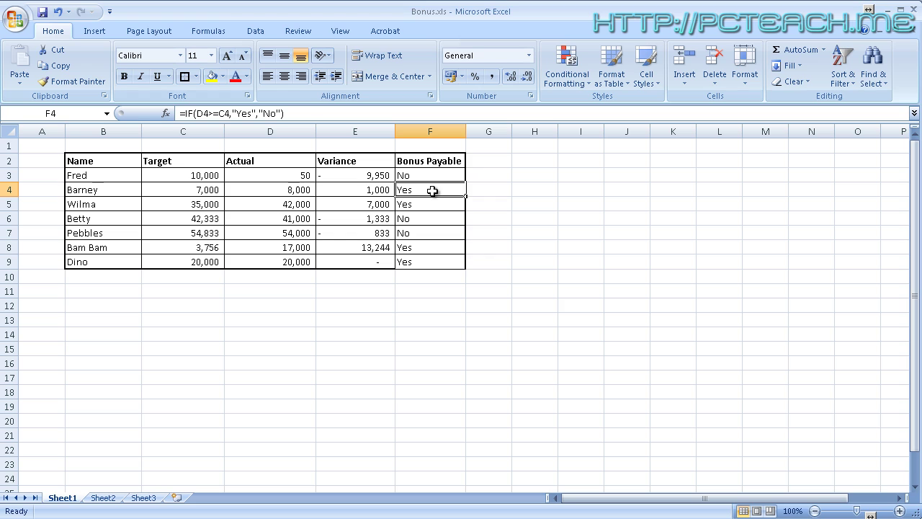
# Widen column G and enter the heading "Commission" in G2
pyautogui.moveTo(511, 132); pyautogui.dragTo(552, 134)
pyautogui.click(519, 160)
pyautogui.write('C')
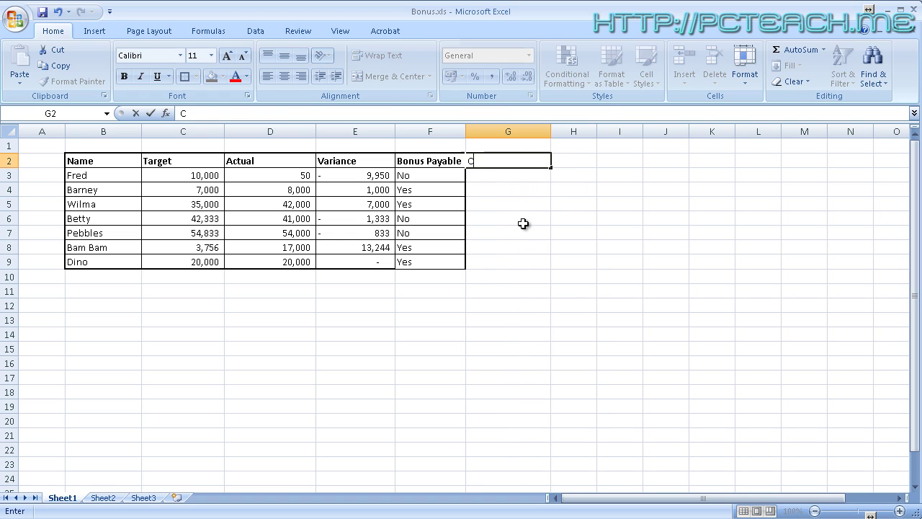
pyautogui.write('ommission')
pyautogui.press('Return')
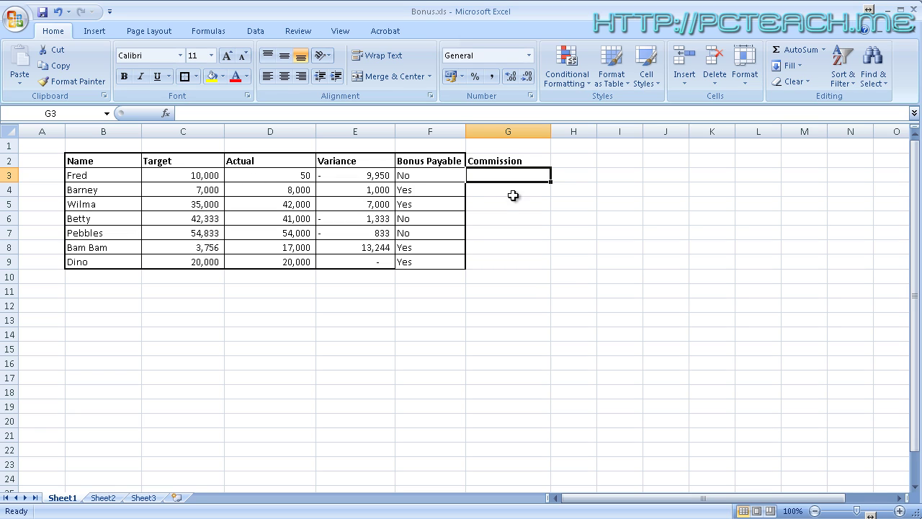
# Insert an IF function in G3, choosing it from the Most Recently Used function category
pyautogui.click(824, 50)
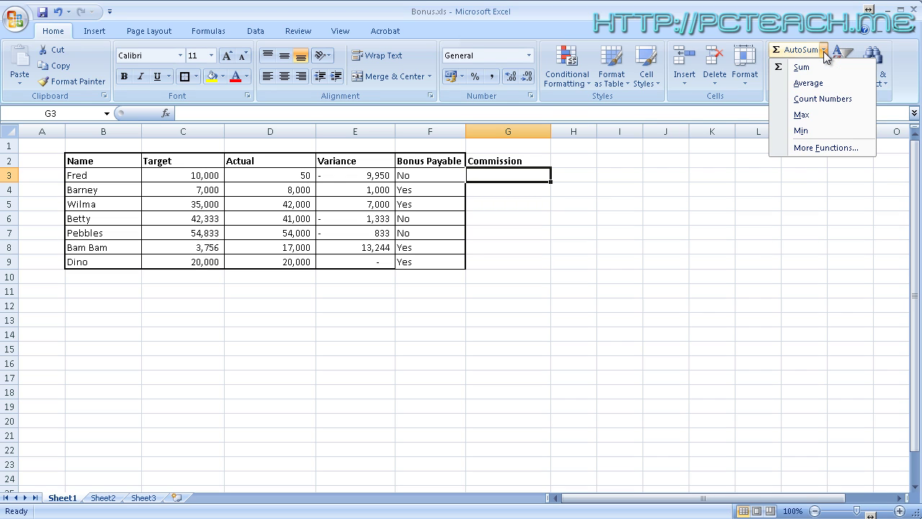
pyautogui.click(805, 148)
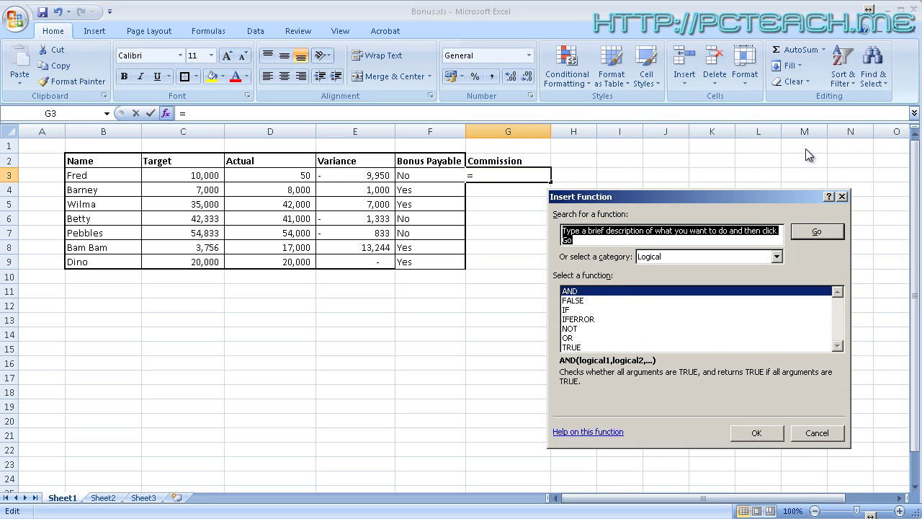
pyautogui.click(669, 257)
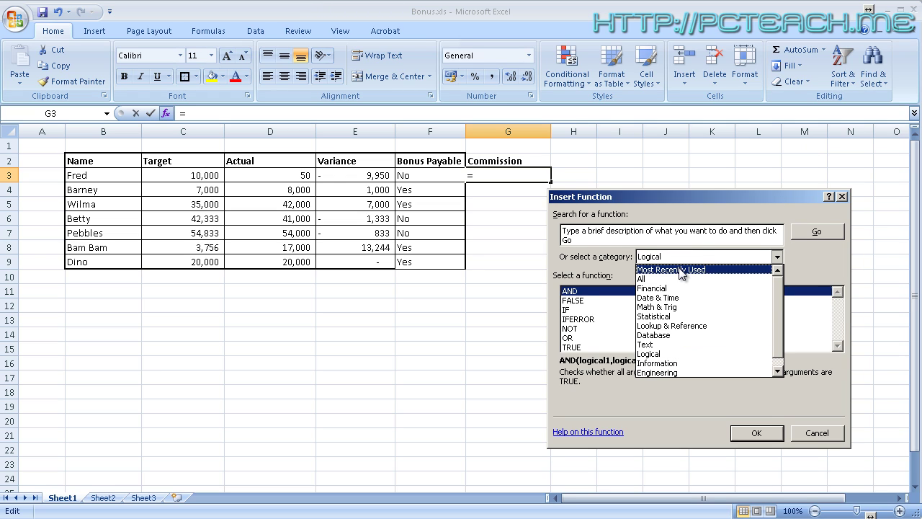
pyautogui.click(680, 270)
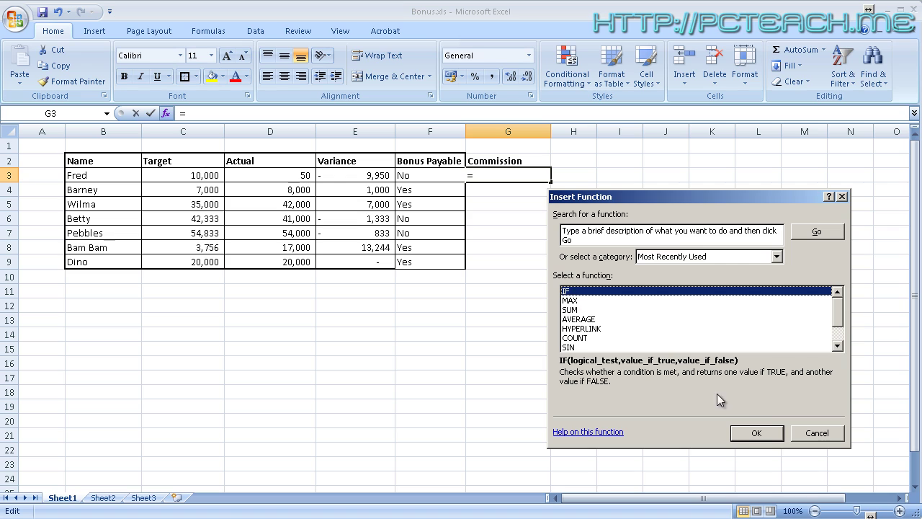
pyautogui.click(757, 432)
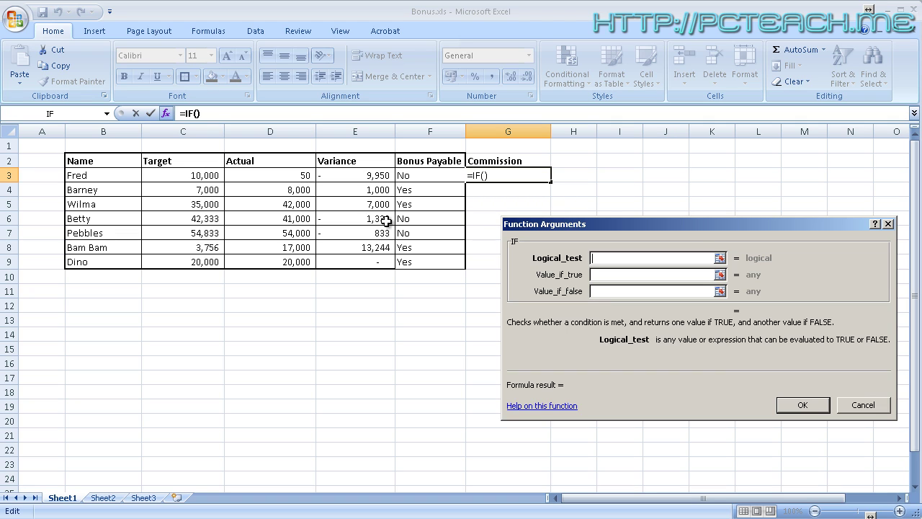
# Set the commission IF function's logical test to D3>=C3
pyautogui.click(195, 177)
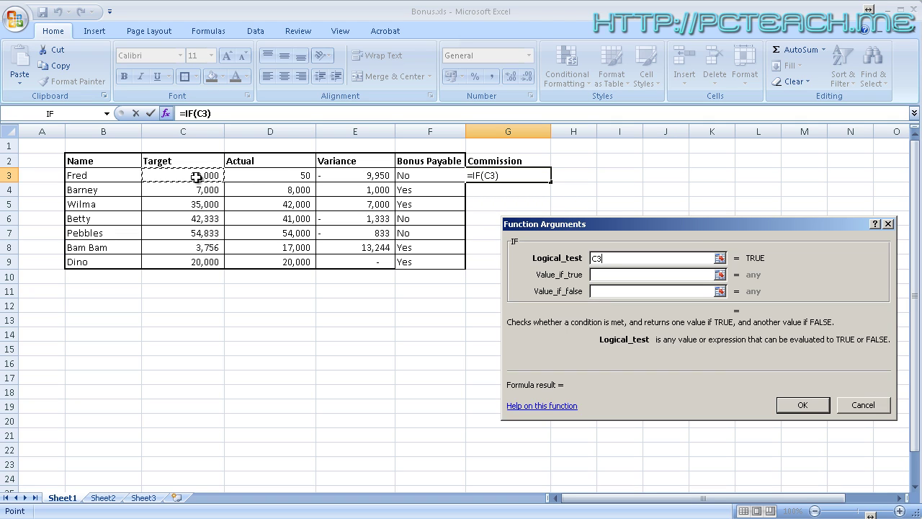
pyautogui.write('>=')
pyautogui.press('BackSpace')
pyautogui.press('BackSpace')
pyautogui.press('BackSpace')
pyautogui.press('BackSpace')
pyautogui.click(276, 176)
pyautogui.write('>=')
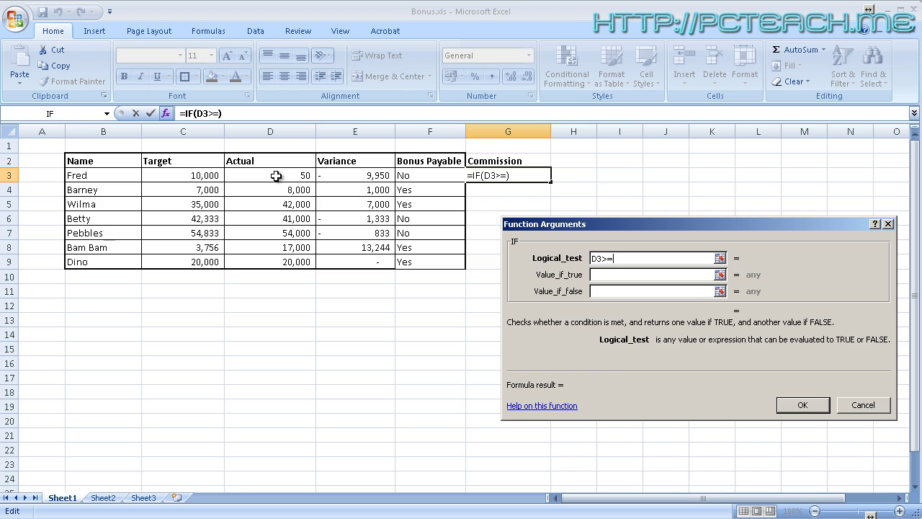
pyautogui.click(197, 176)
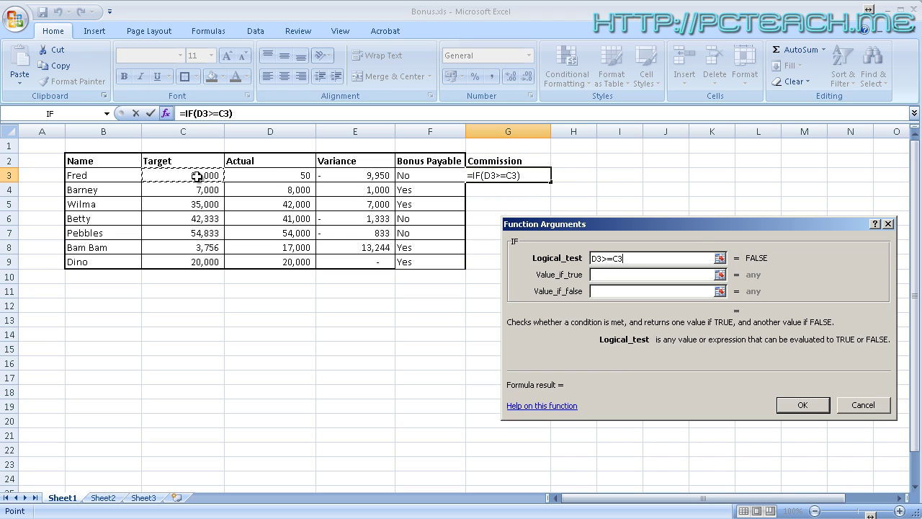
# Set the IF function to return D3*.05 if true and 0 if false, and confirm the formula
pyautogui.click(604, 274)
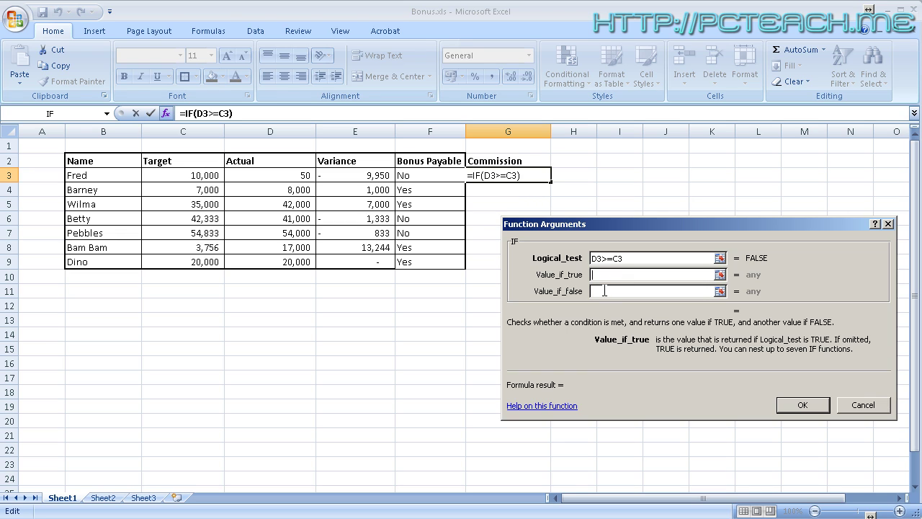
pyautogui.click(604, 290)
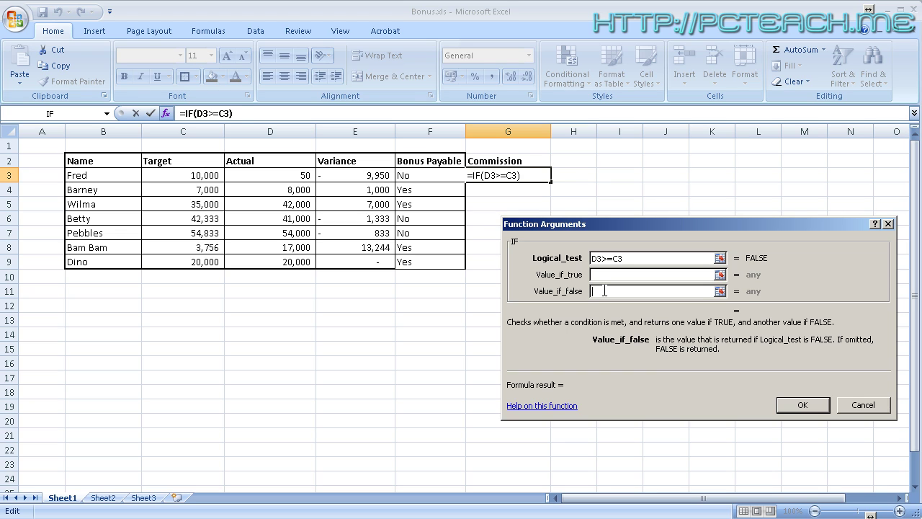
pyautogui.write('0')
pyautogui.hotkey('shift', 'Tab')
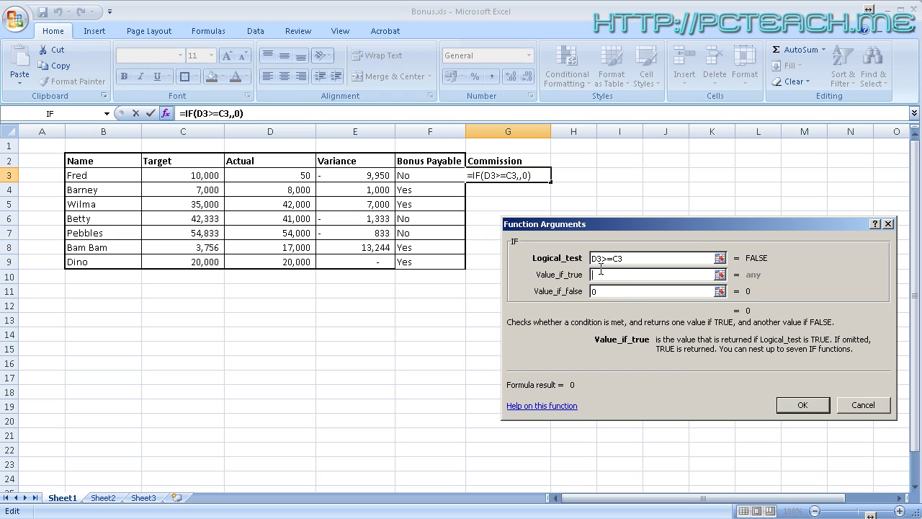
pyautogui.click(286, 176)
pyautogui.write('*.05')
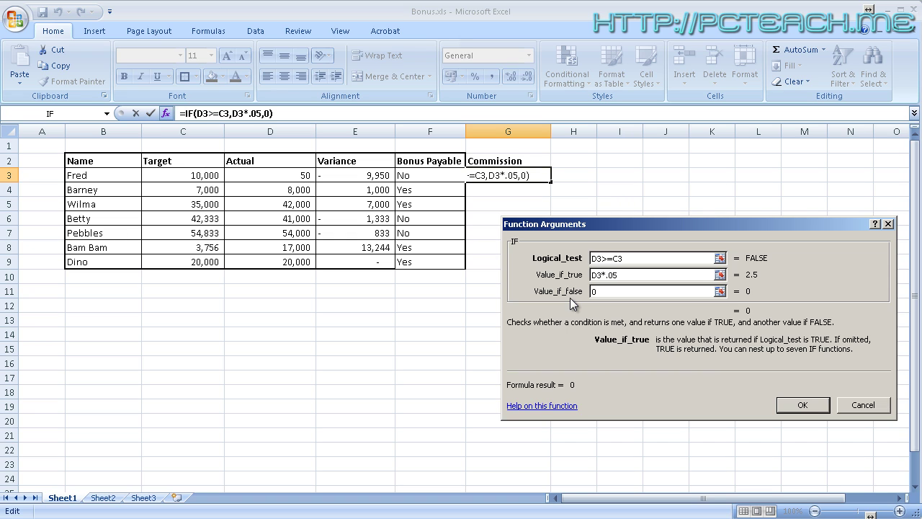
pyautogui.click(794, 404)
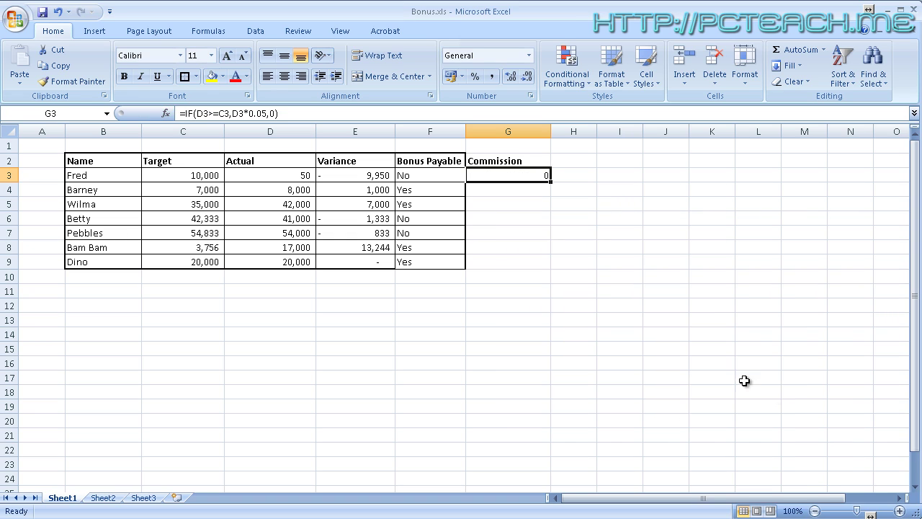
# Copy the commission formula from G3 to G4 through G9 and check the copy in G4
pyautogui.hotkey('ctrl', 'c')
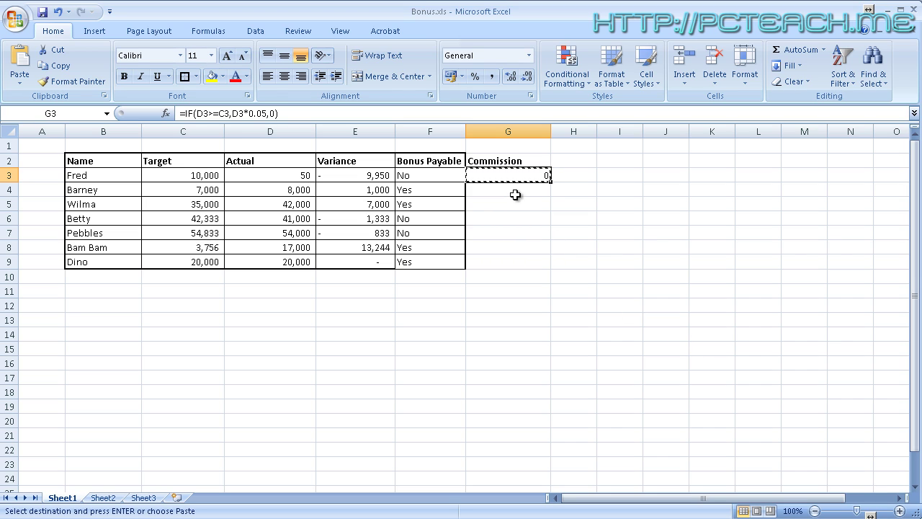
pyautogui.moveTo(514, 191); pyautogui.dragTo(517, 260)
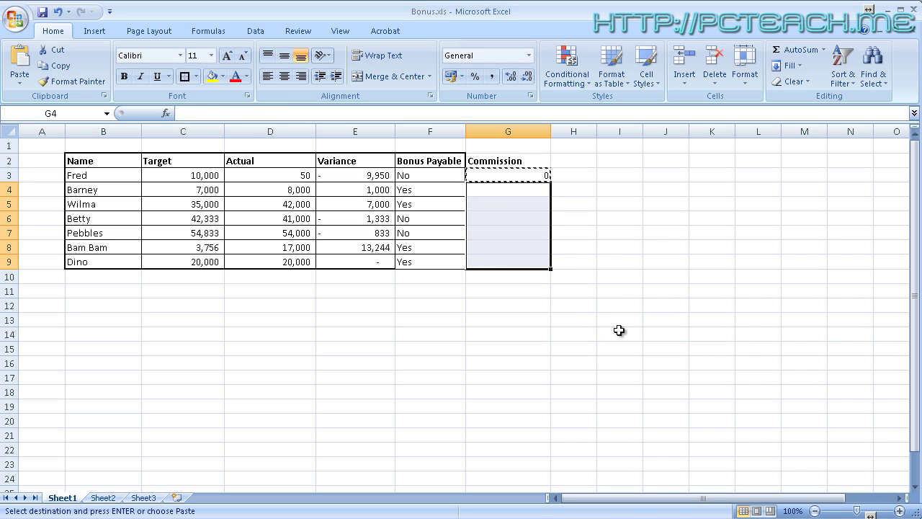
pyautogui.hotkey('ctrl', 'v')
pyautogui.click(605, 231)
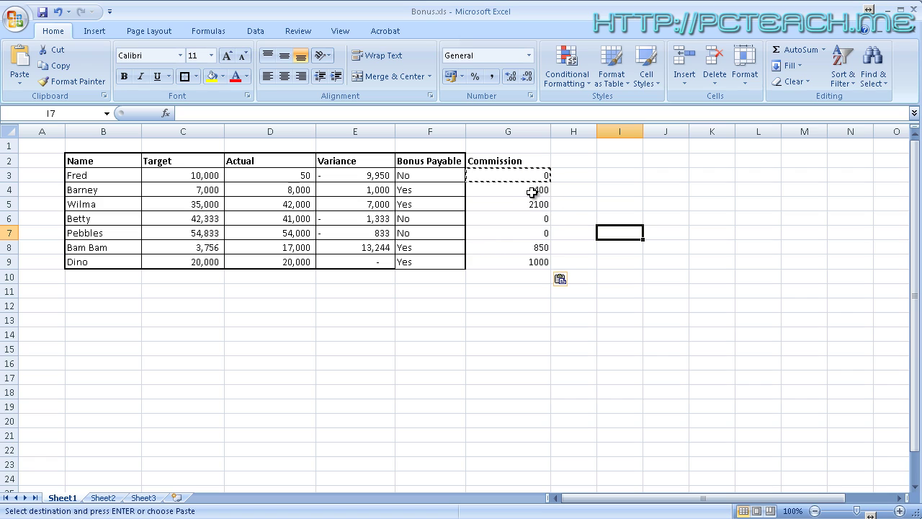
pyautogui.press('Escape')
pyautogui.click(541, 190)
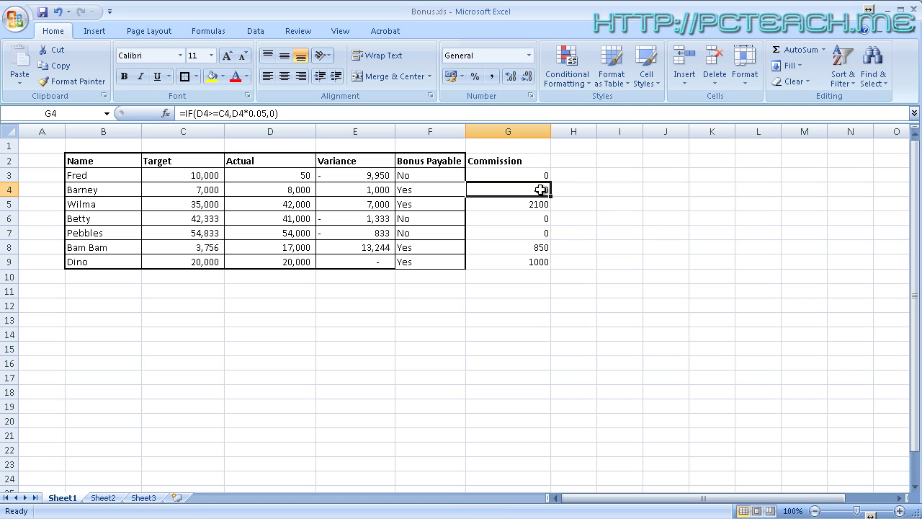
# Set the Actual value in D3 to 11000 and check the Bonus Payable and Commission formulas in F3 and G3
pyautogui.click(272, 190)
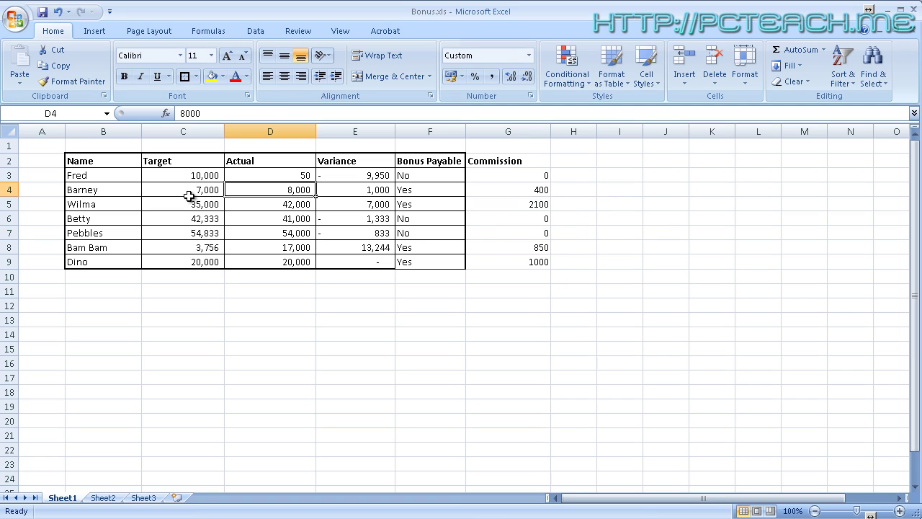
pyautogui.click(284, 174)
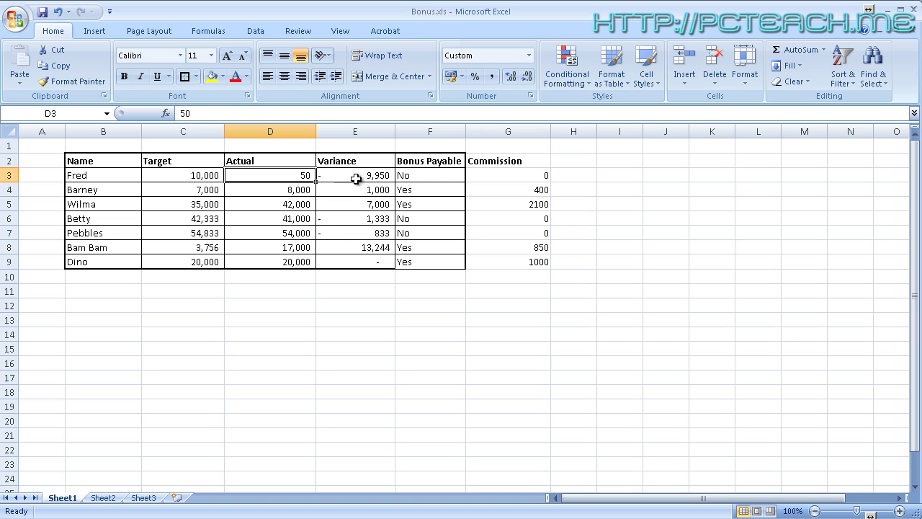
pyautogui.click(426, 175)
pyautogui.moveTo(425, 175); pyautogui.dragTo(515, 175)
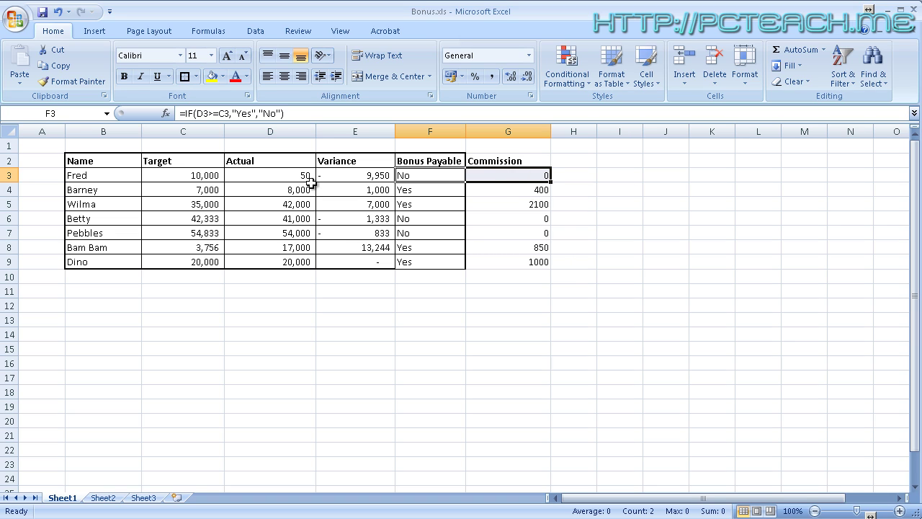
pyautogui.click(288, 177)
pyautogui.write('1')
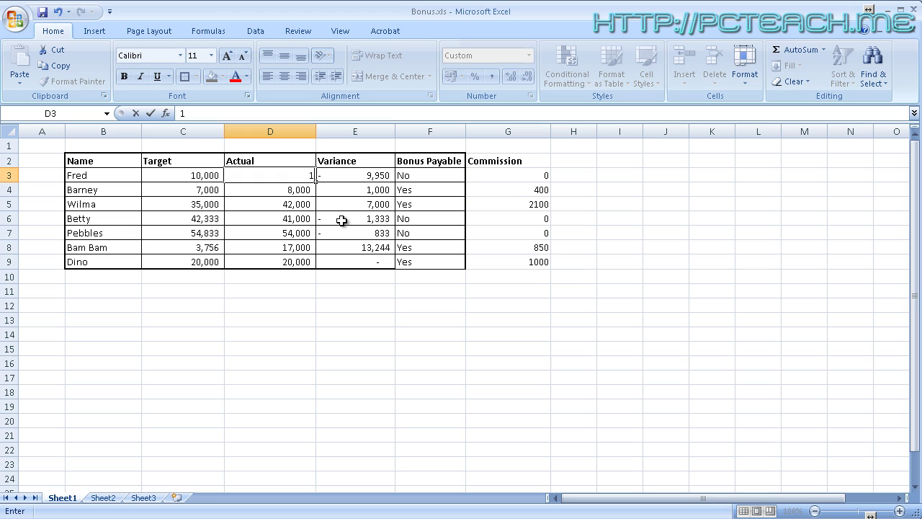
pyautogui.write('1000')
pyautogui.press('Return')
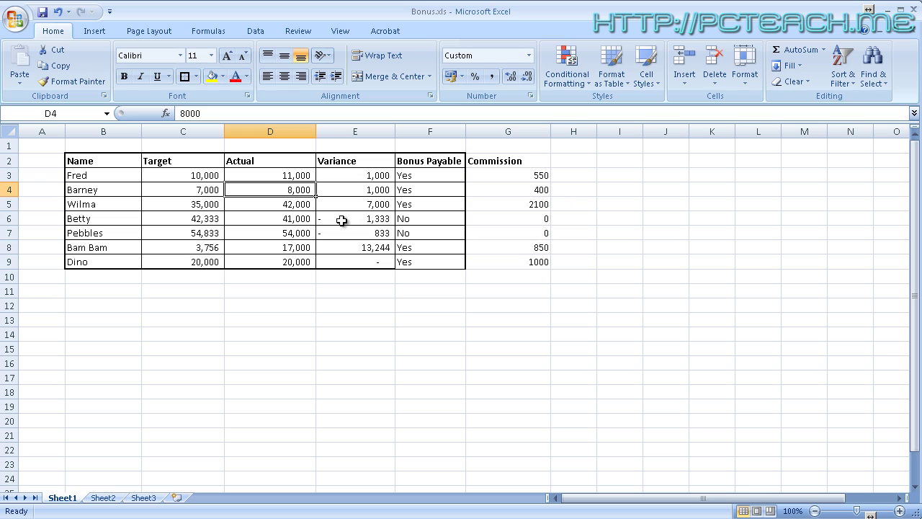
pyautogui.click(418, 176)
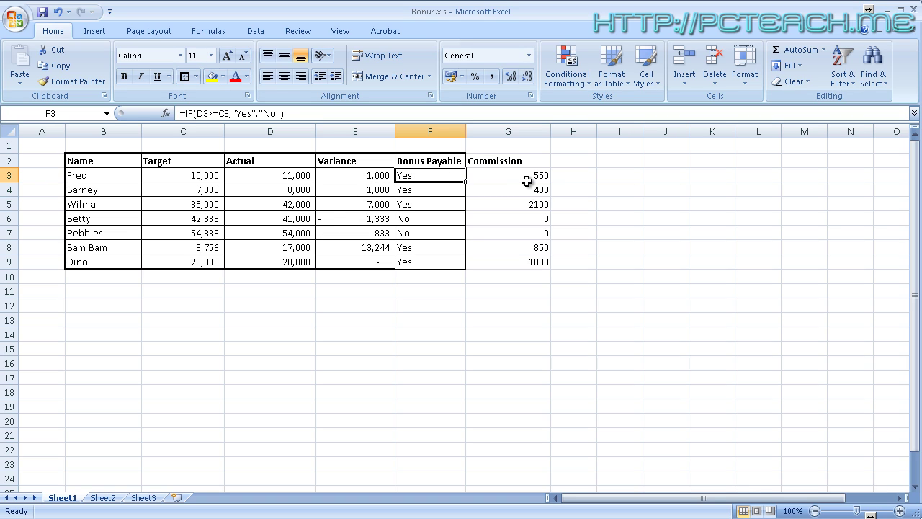
pyautogui.click(522, 177)
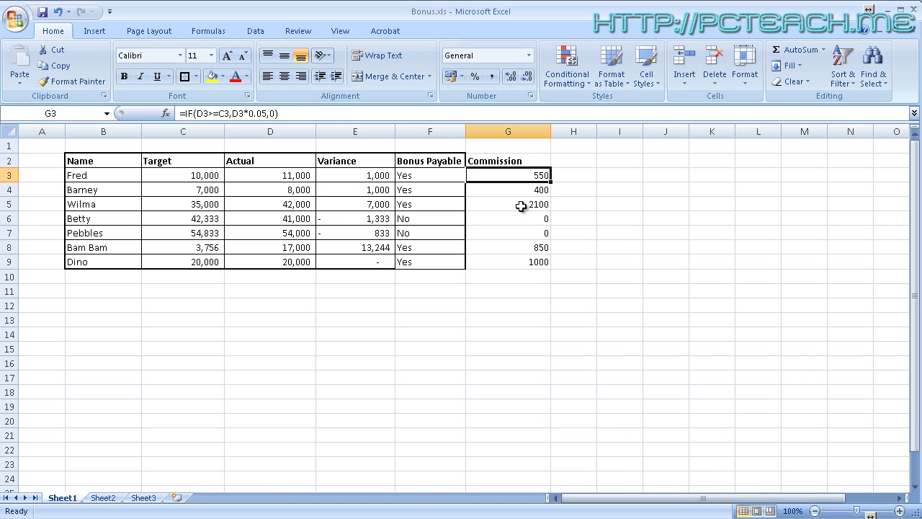